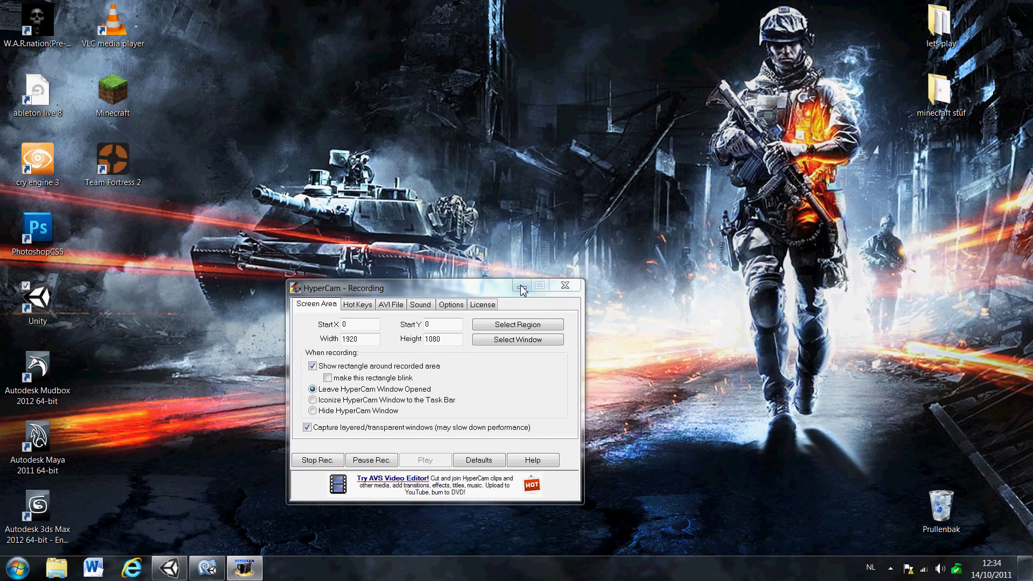
Restore the Unity editor showing the empty Server3 scene of the netwerk project.
left_click(170, 569)
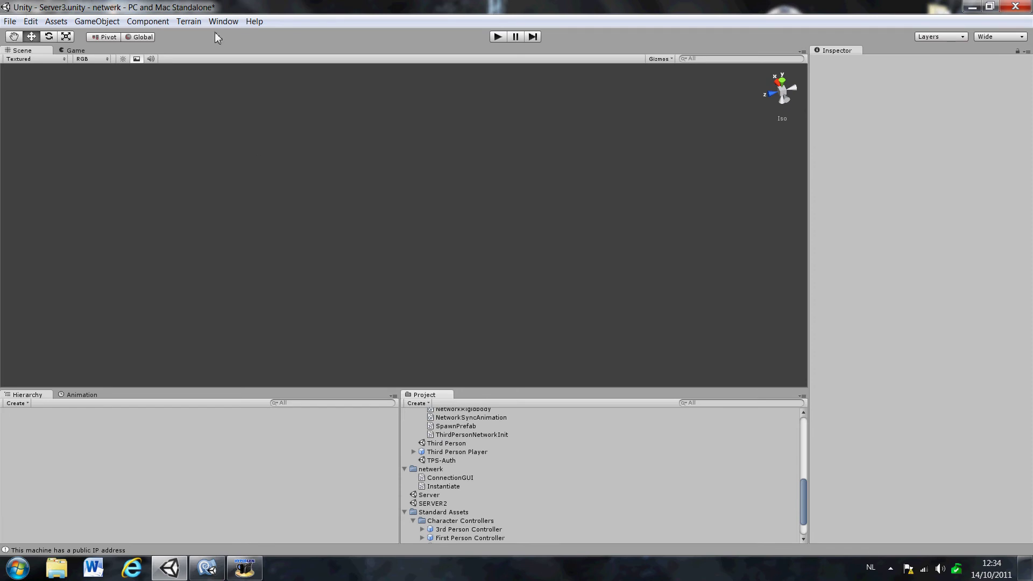
Add a cube to the scene and orbit the view around it.
left_click(99, 22)
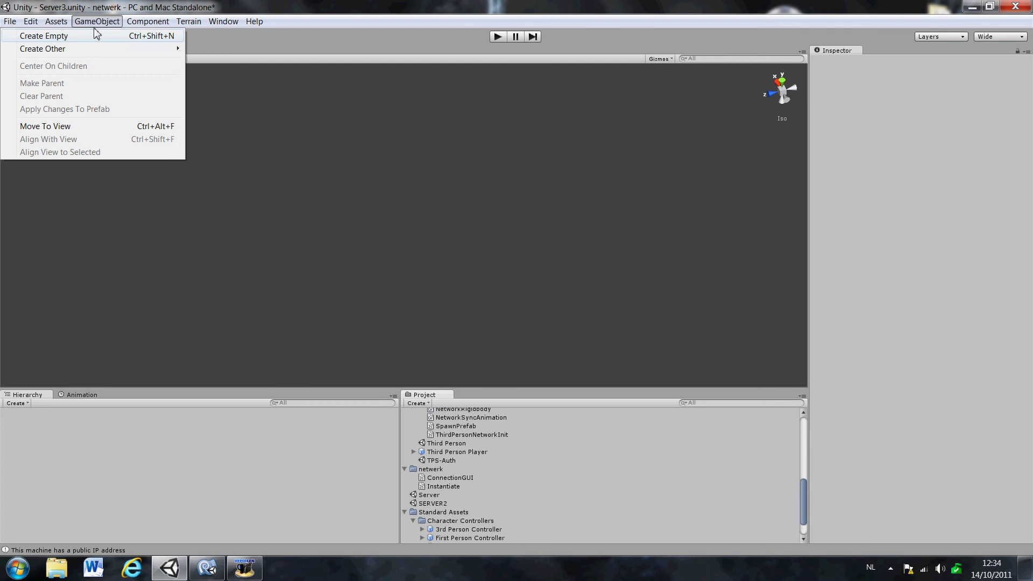
mouse_move(135, 48)
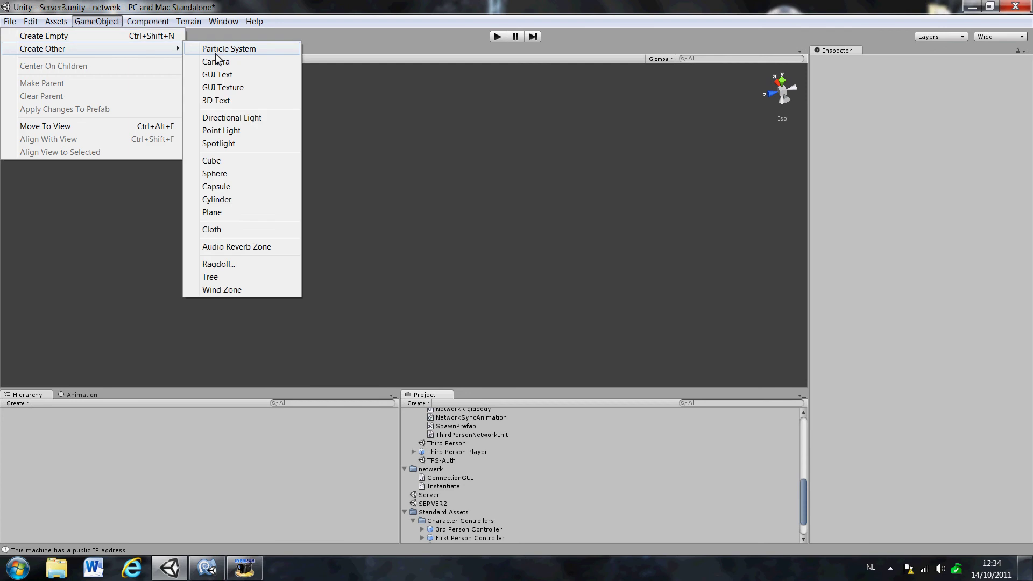
left_click(211, 160)
left_click_drag(240, 189, 400, 305, "alt")
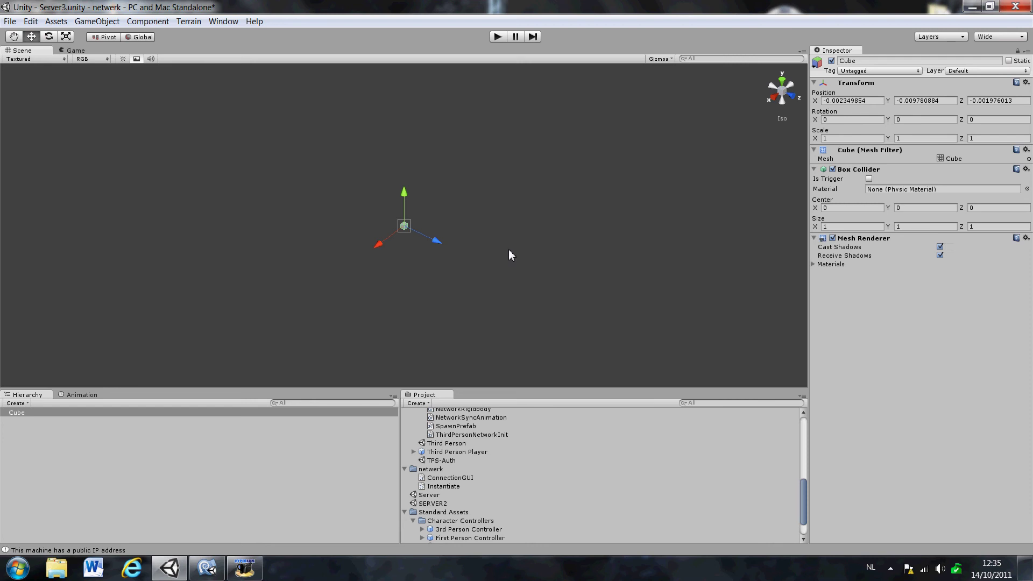
left_click_drag(513, 247, 473, 259, "alt")
Set the cube's position to 0,0,0 and its X and Z scale to 30.
left_click(879, 102)
type("0")
left_click(946, 100)
type("0")
left_click(1022, 101)
type("0")
key("ctrl+a")
type("0")
left_click(843, 139)
type("30")
left_click(996, 140)
type("30")
left_click_drag(402, 231, 608, 182, "alt")
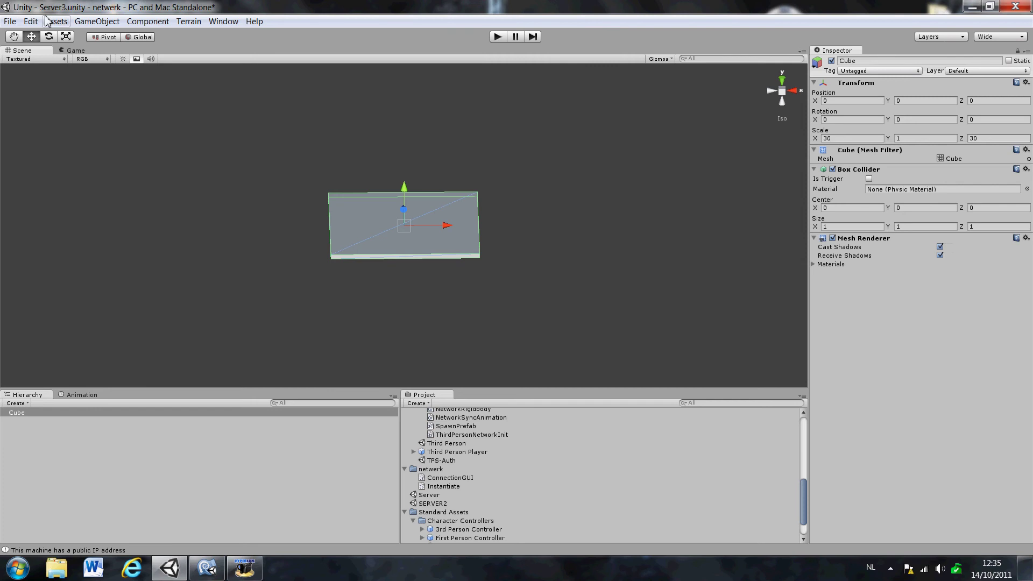
Add a camera and move it up above the floor and closer along Z.
left_click(113, 24)
mouse_move(119, 51)
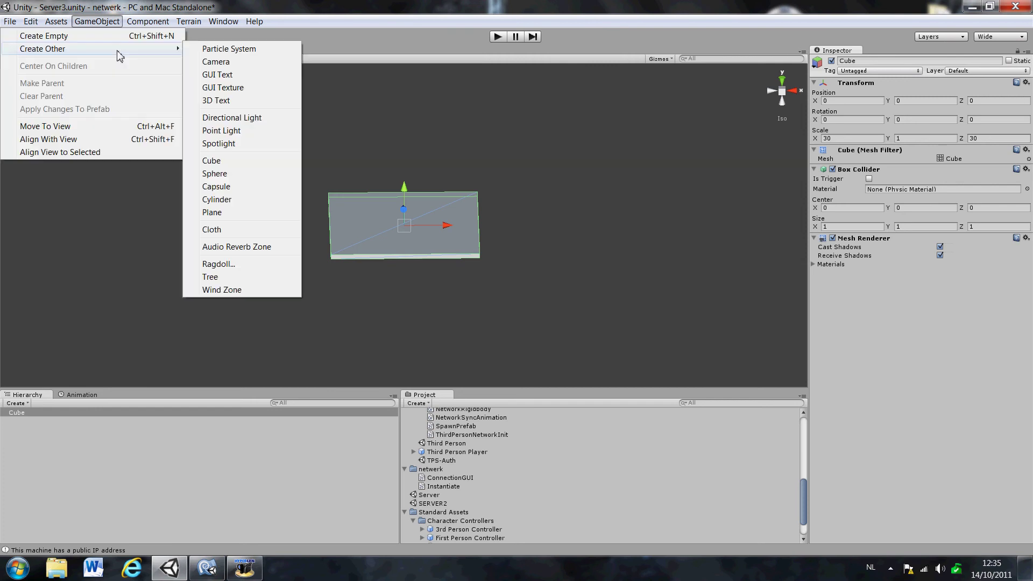
left_click(216, 61)
left_click_drag(300, 173, 439, 229, "alt")
left_click_drag(483, 185, 482, 171)
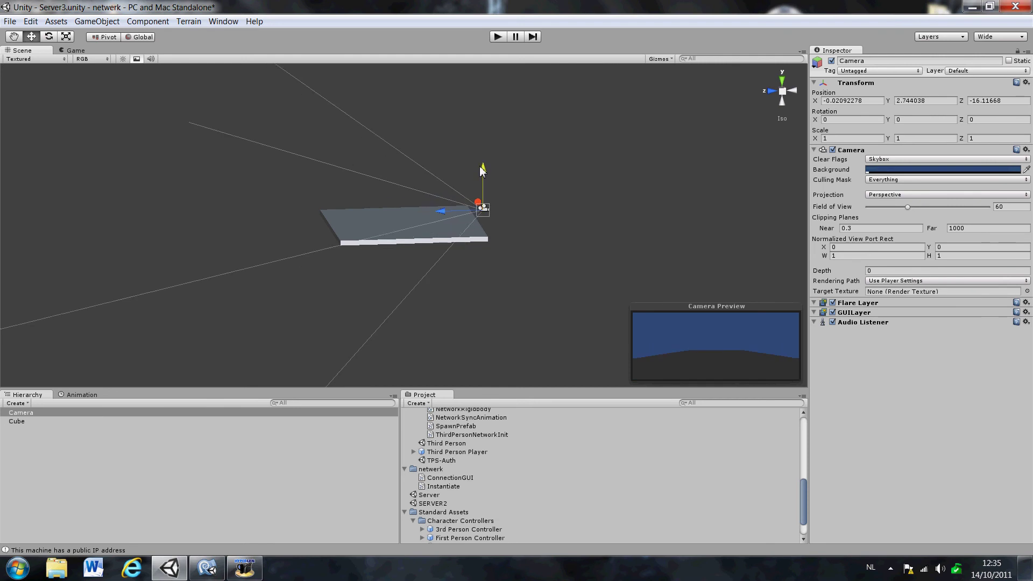
left_click_drag(440, 215, 1, 433)
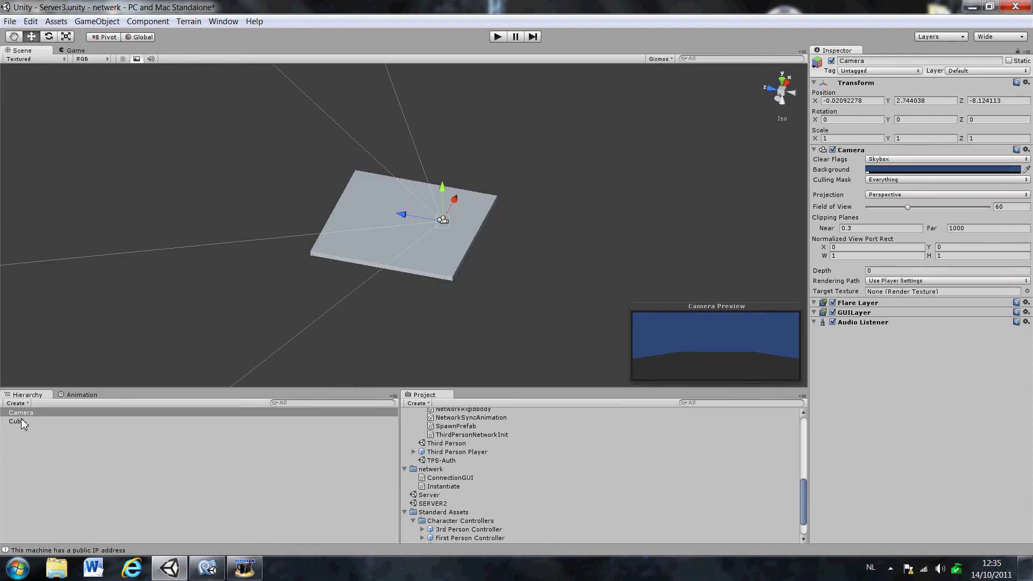
left_click(21, 435)
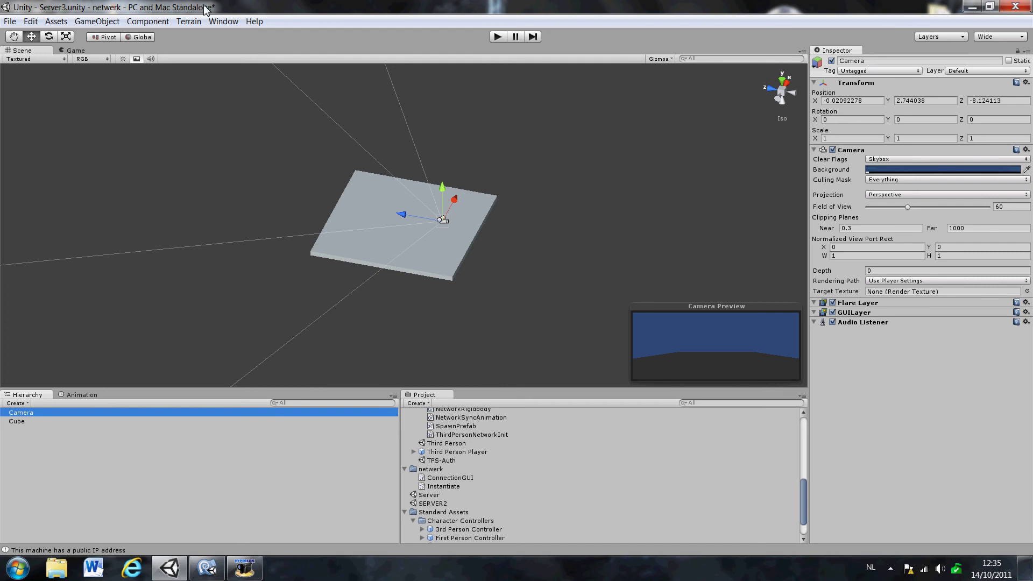
Create an empty game object named GUI.
left_click(97, 21)
left_click(104, 36)
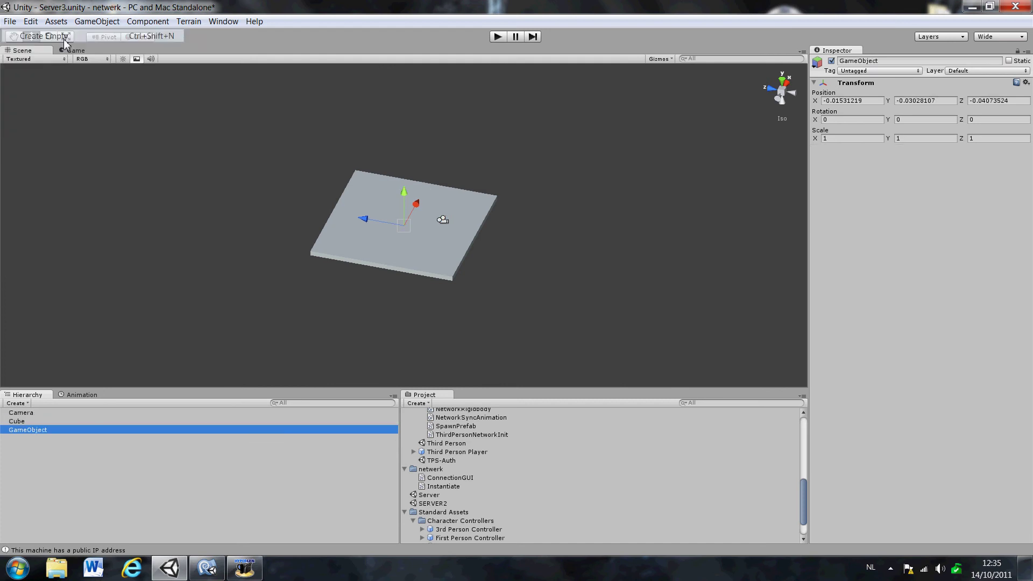
left_click(33, 430)
type("GUI")
key("Return")
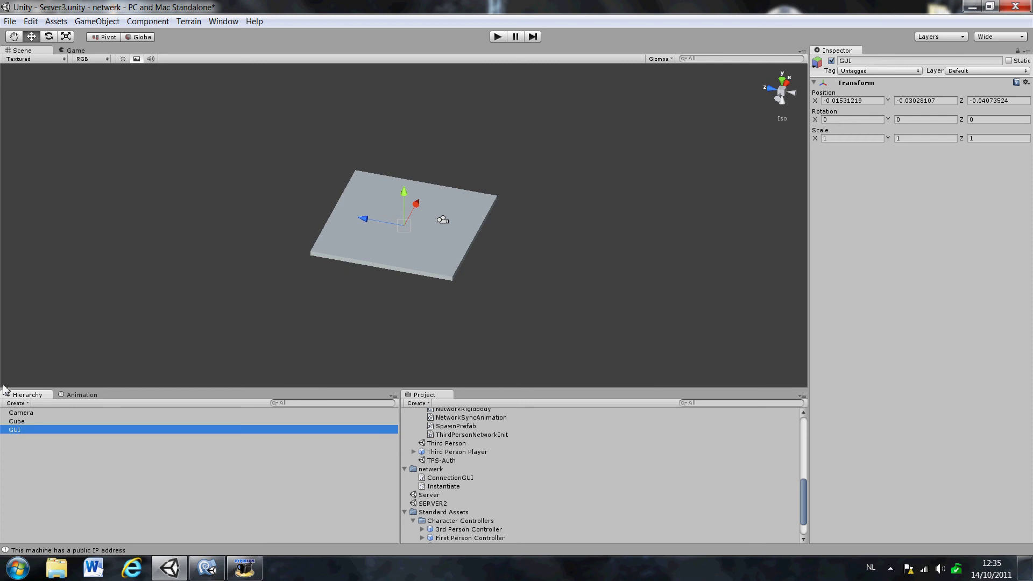
Attach the ConnectGuiMasterServer networking script to the GUI object.
left_click(28, 421)
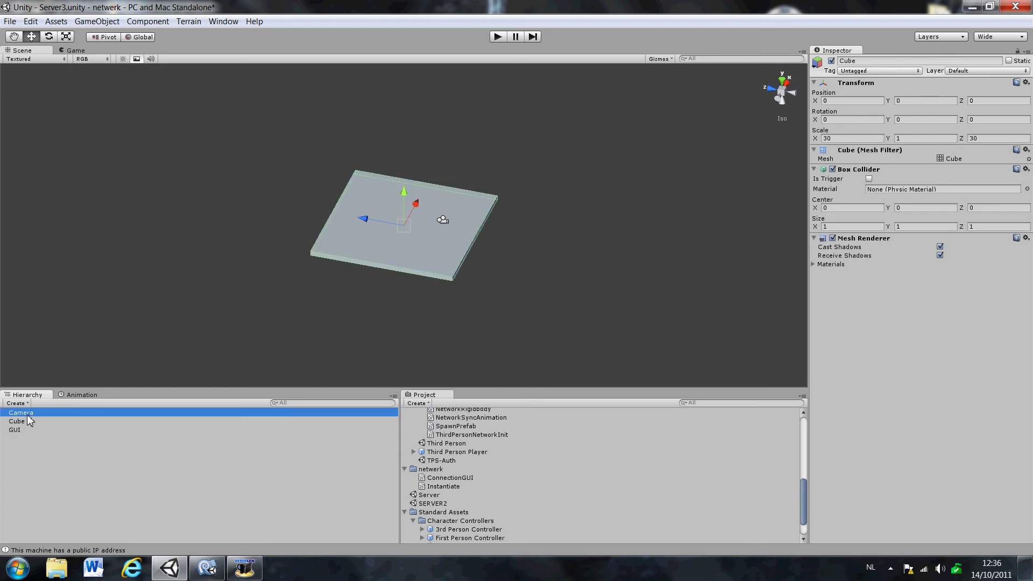
scroll(476, 441, "up", 3)
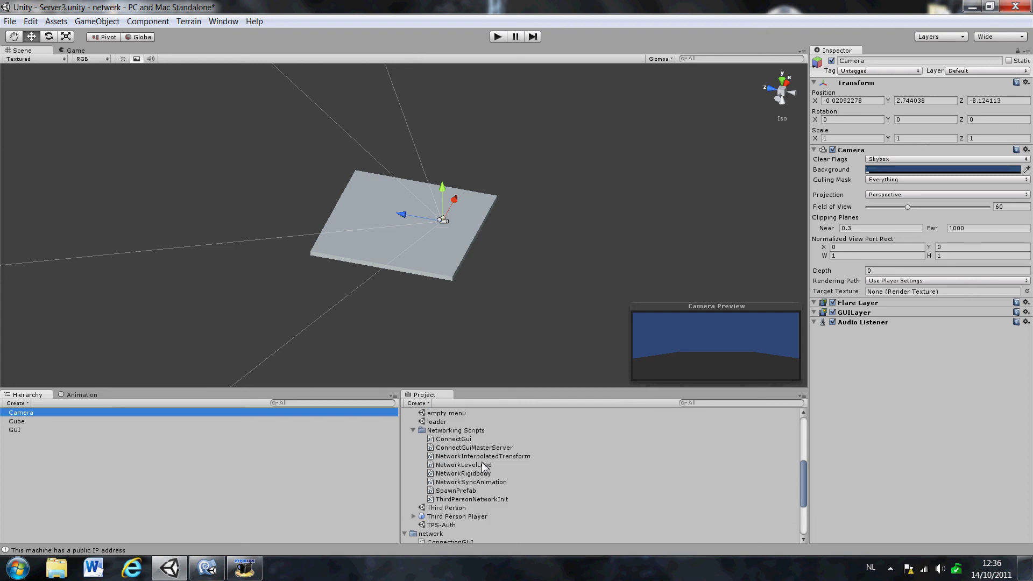
scroll(514, 430, "up", 10)
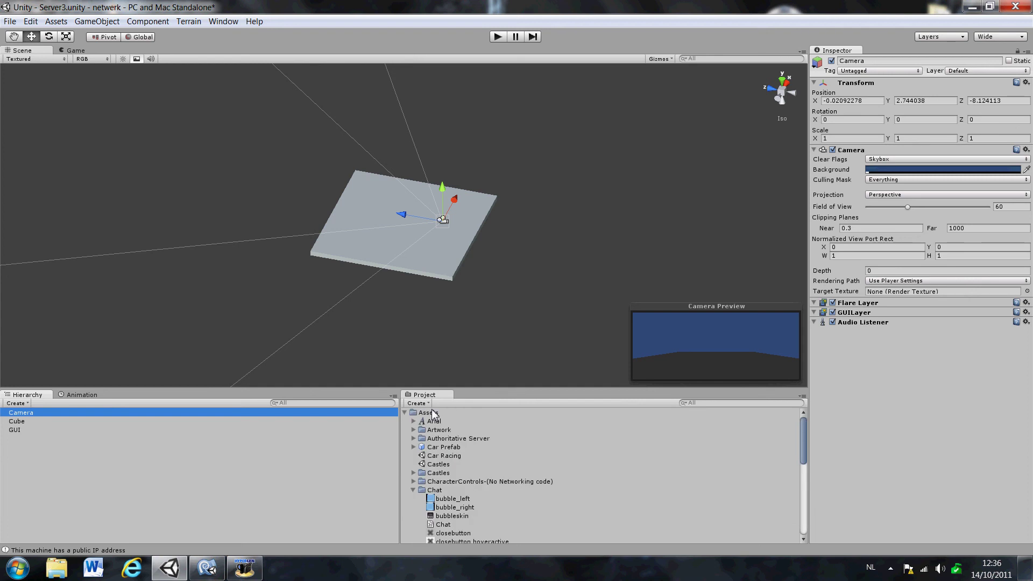
scroll(458, 462, "down", 4)
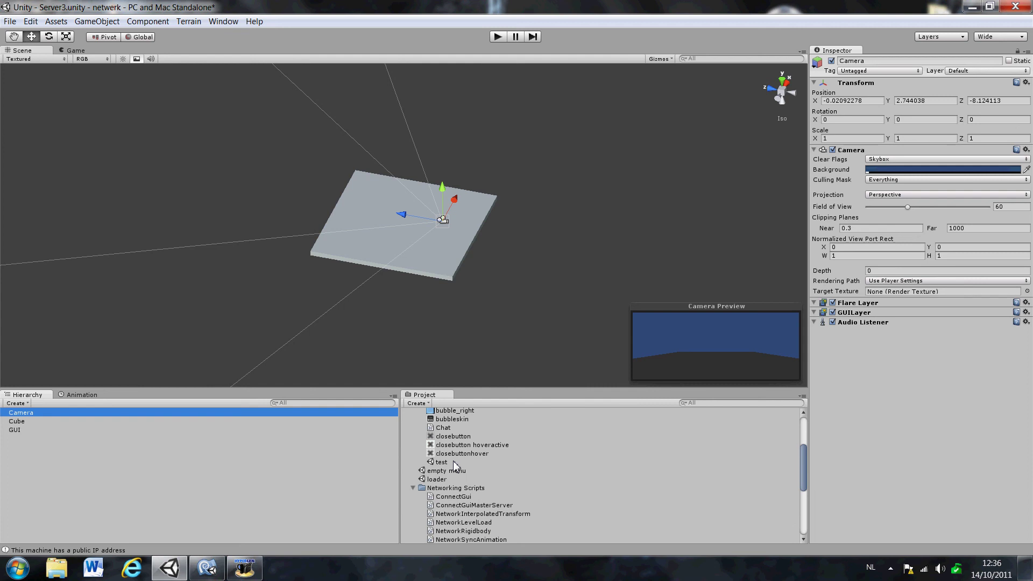
scroll(484, 492, "down", 1)
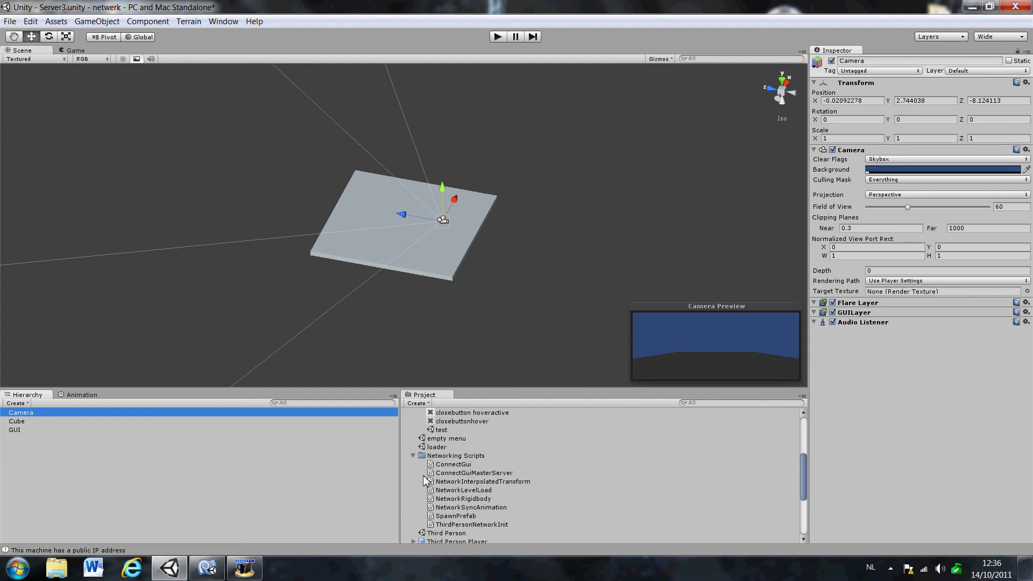
left_click_drag(495, 481, 14, 436)
Set the GUI object's Game Name to Server.
left_click(14, 430)
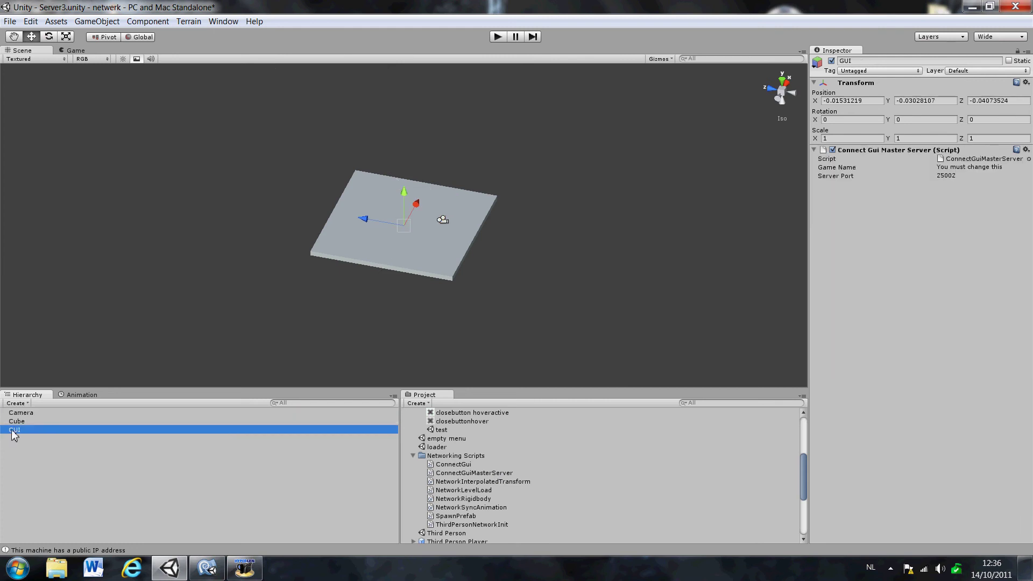
left_click(1010, 167)
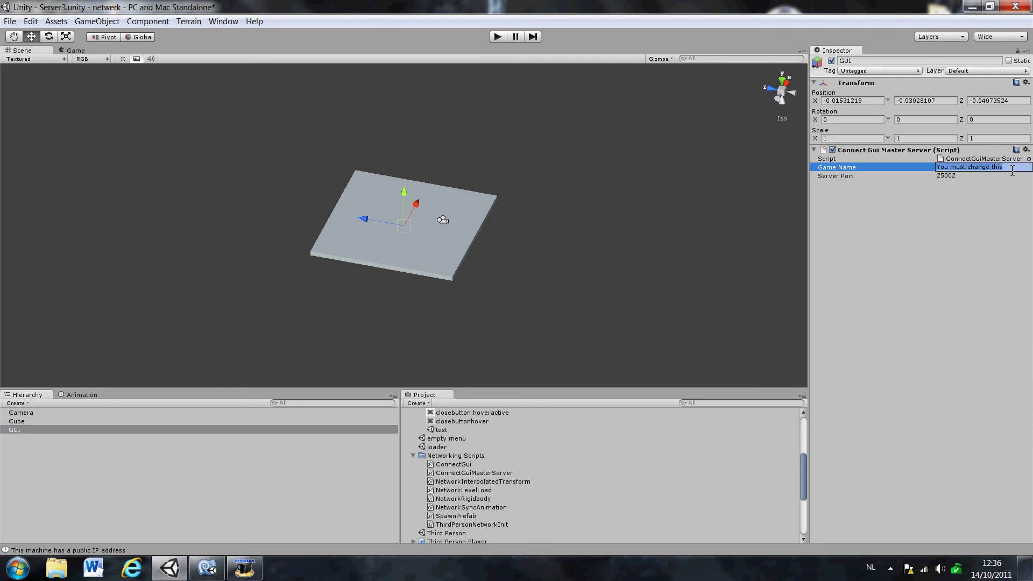
type("Server")
key("Return")
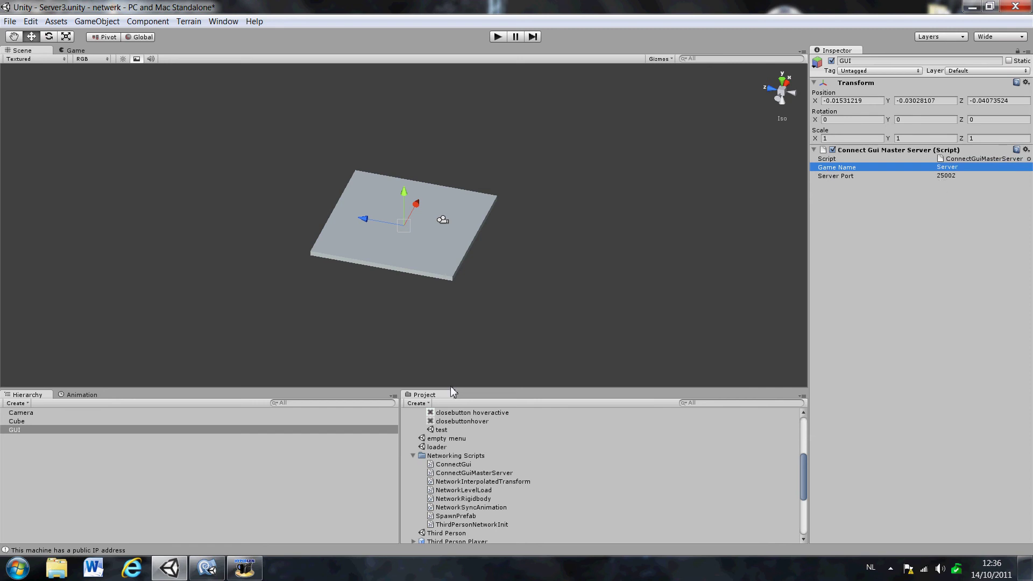
Add the NetworkLevelLoad script to GUI with supported network level Third Person.
key("Up")
key("Up")
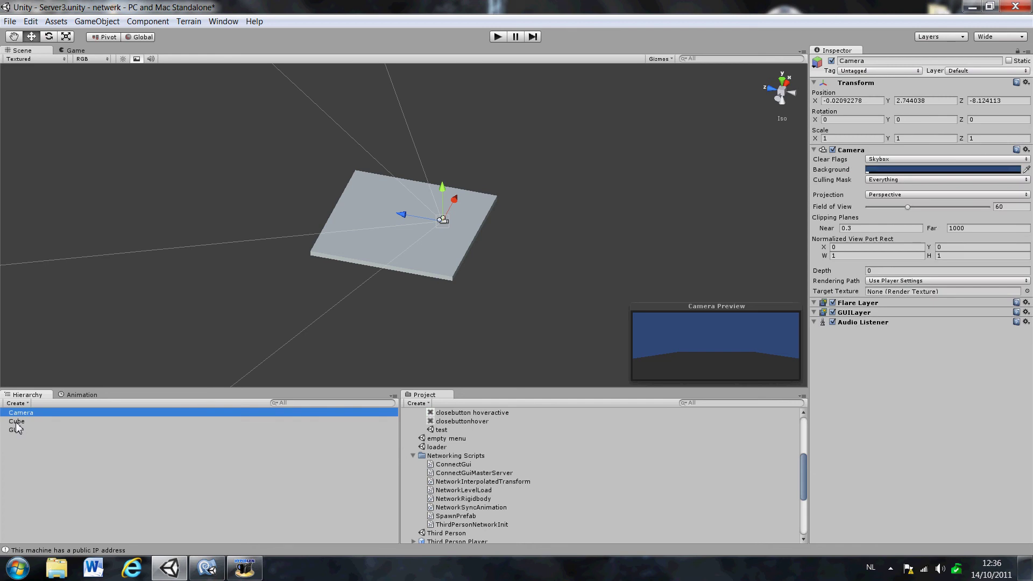
left_click(21, 420)
left_click_drag(459, 491, 16, 437)
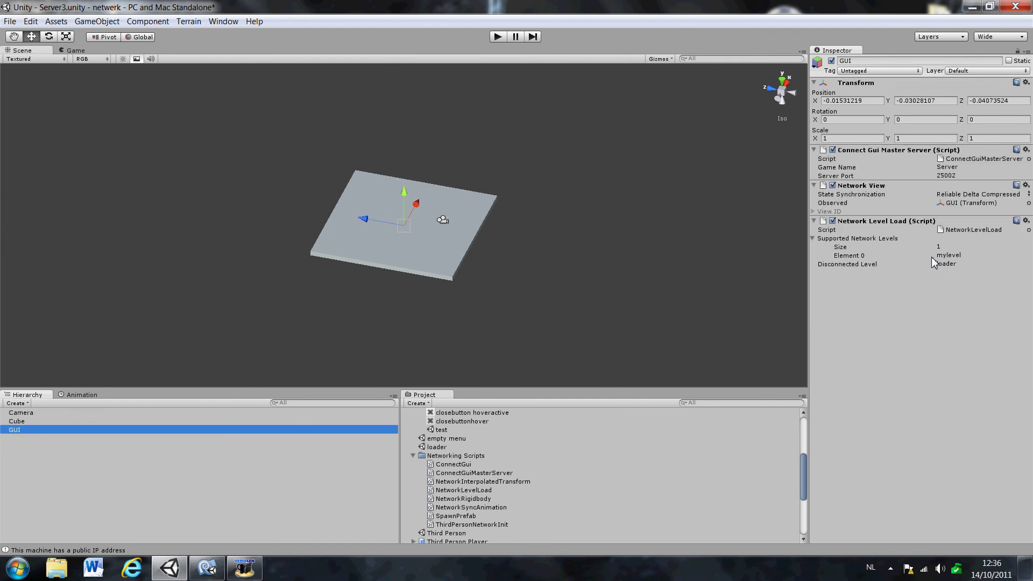
left_click(964, 255)
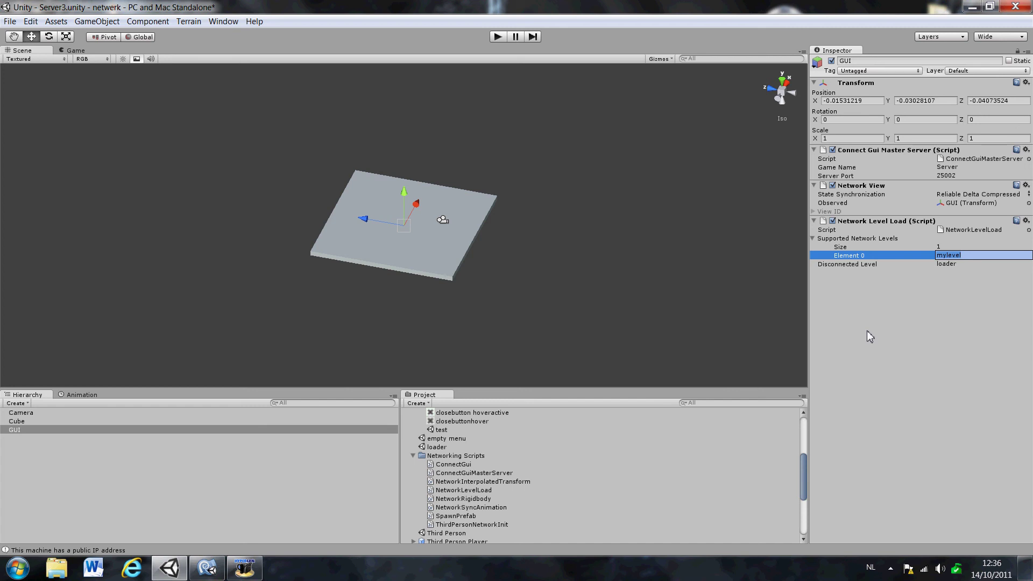
type("Third Person")
left_click(758, 263)
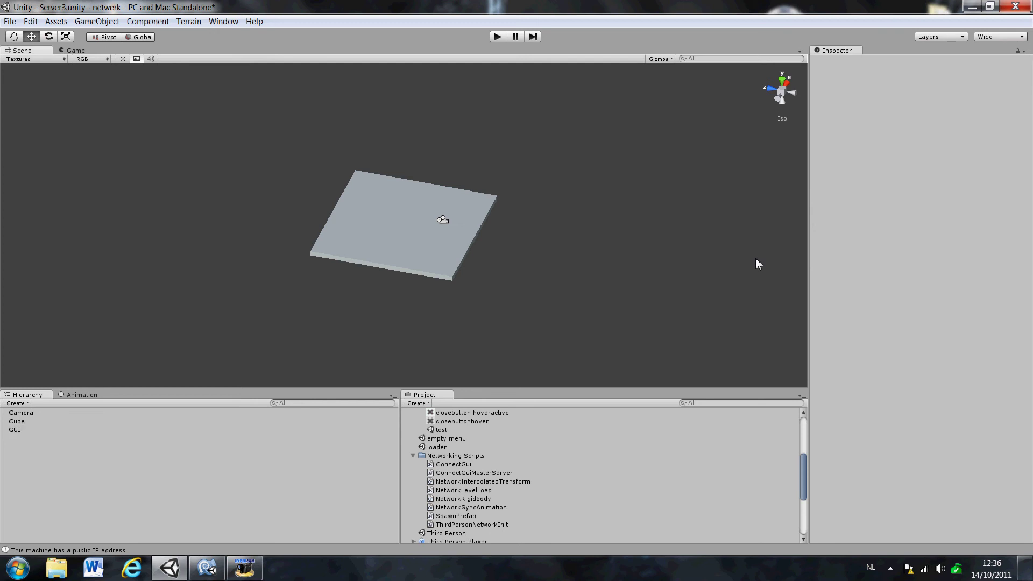
left_click(14, 430)
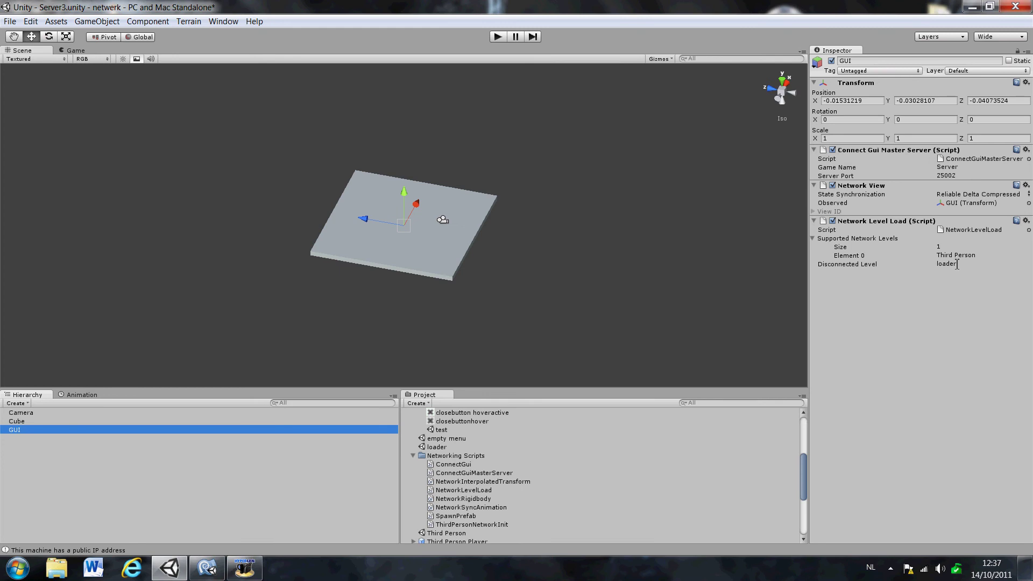
scroll(572, 430, "up", 3)
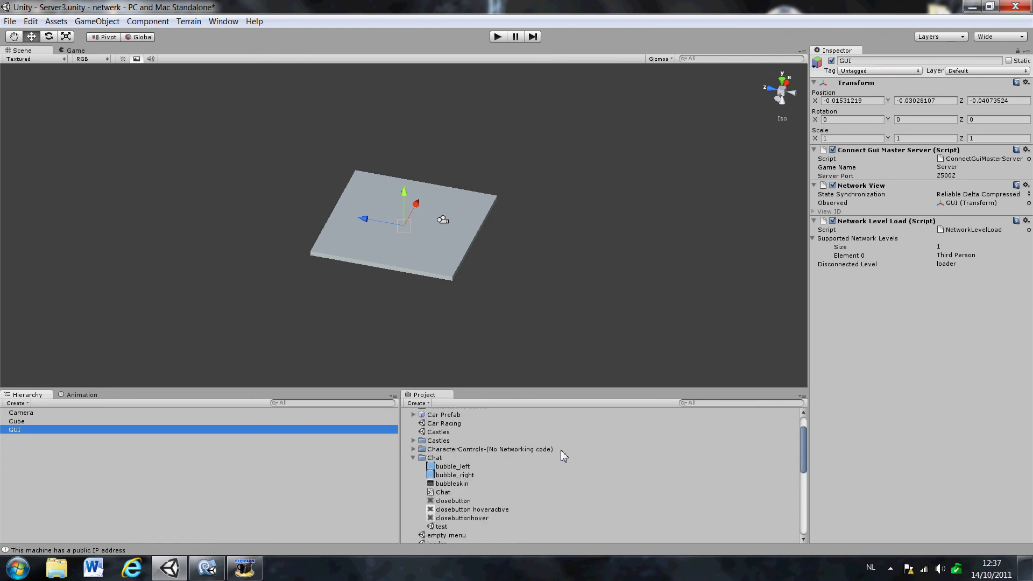
scroll(560, 456, "up", 1)
scroll(538, 462, "down", 10)
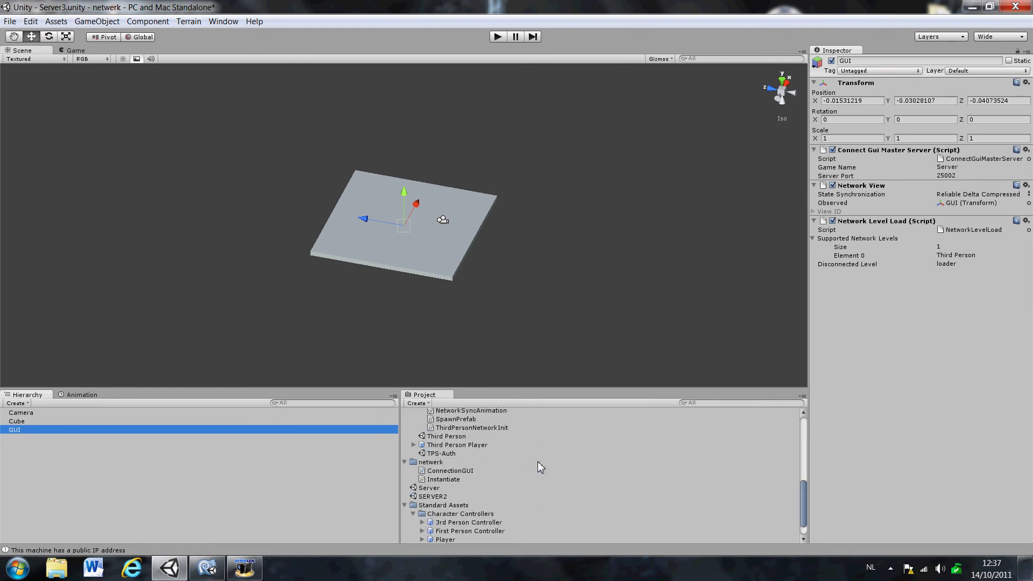
scroll(495, 453, "down", 1)
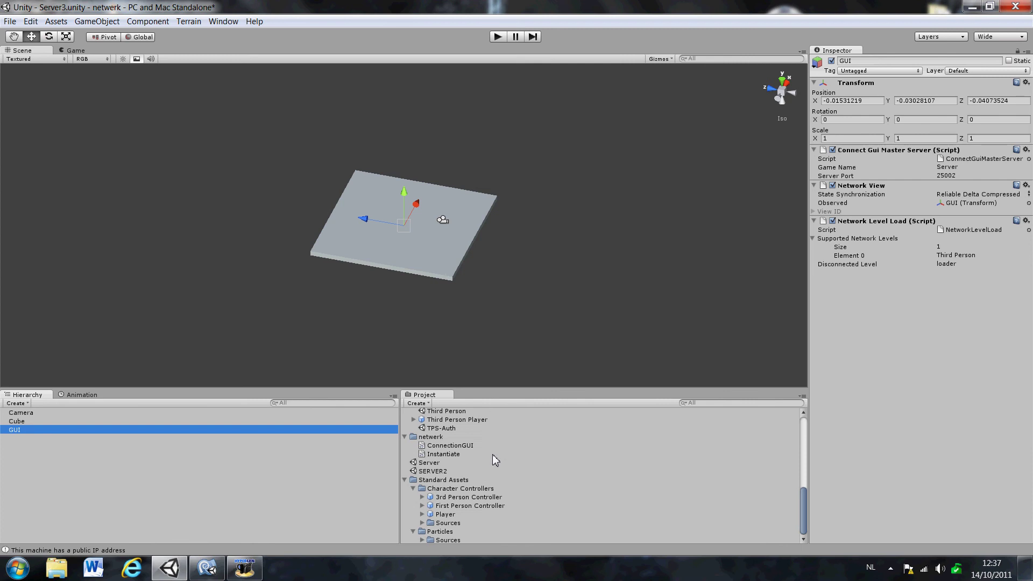
scroll(495, 460, "up", 2)
scroll(491, 458, "up", 5)
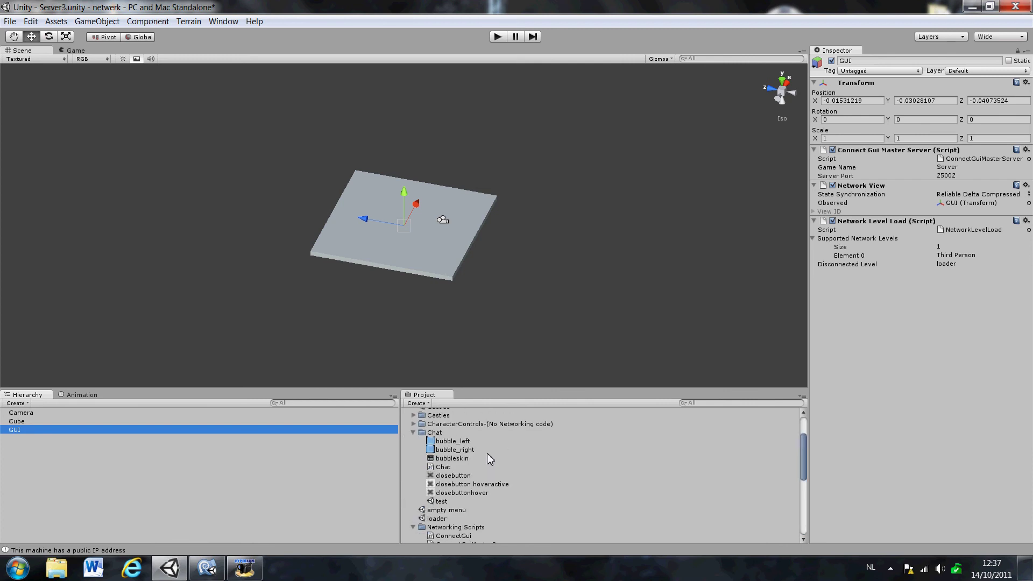
left_click(437, 518)
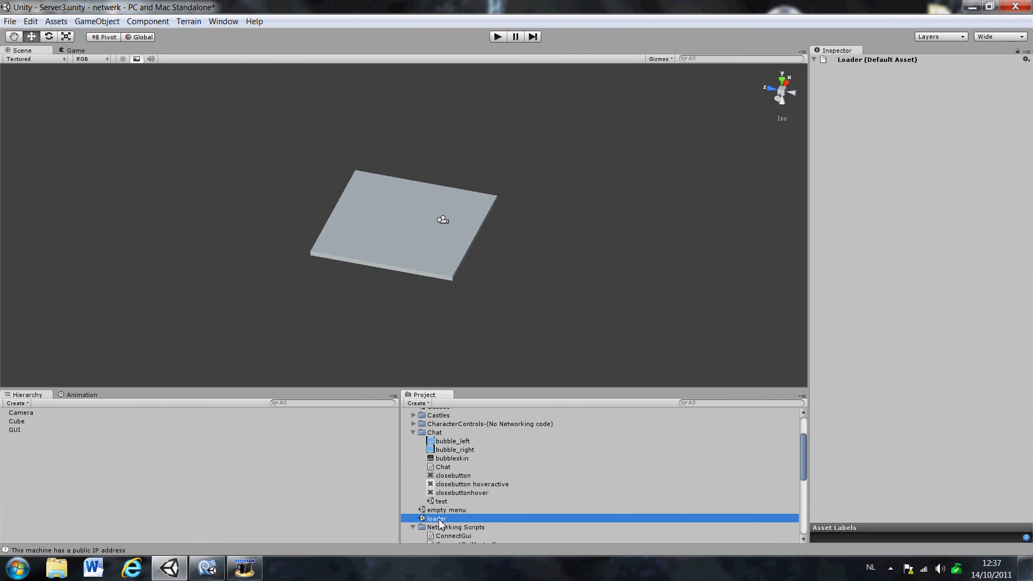
left_click(48, 429)
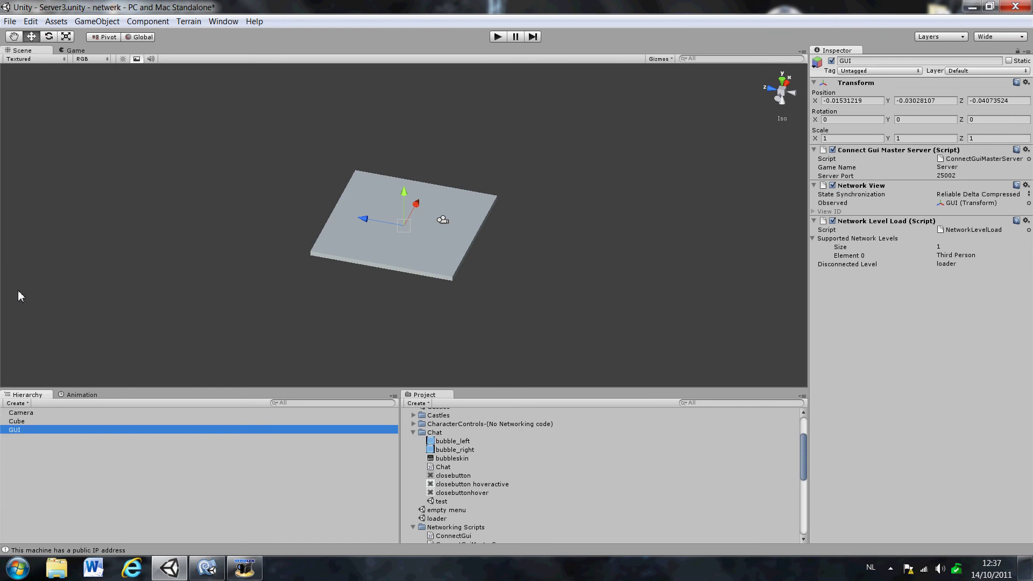
left_click(498, 37)
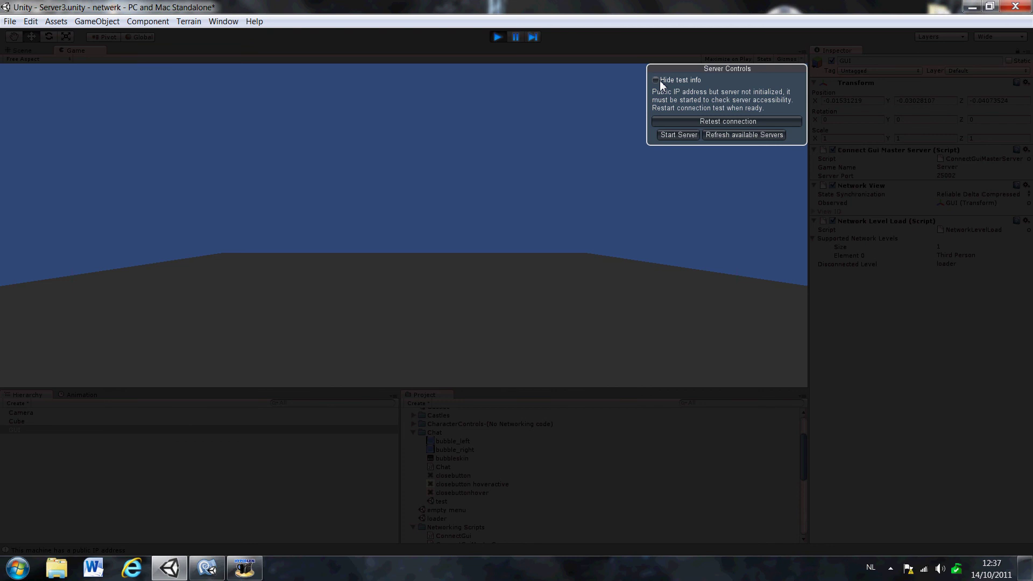
left_click(501, 35)
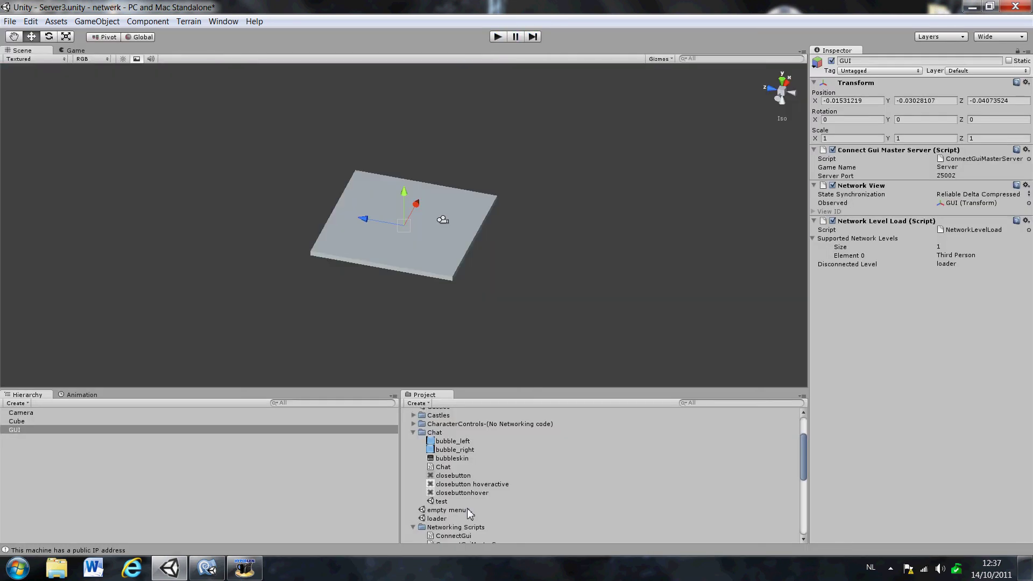
Save Server3 and open the Third Person scene, looking down on the level.
scroll(437, 522, "down", 3)
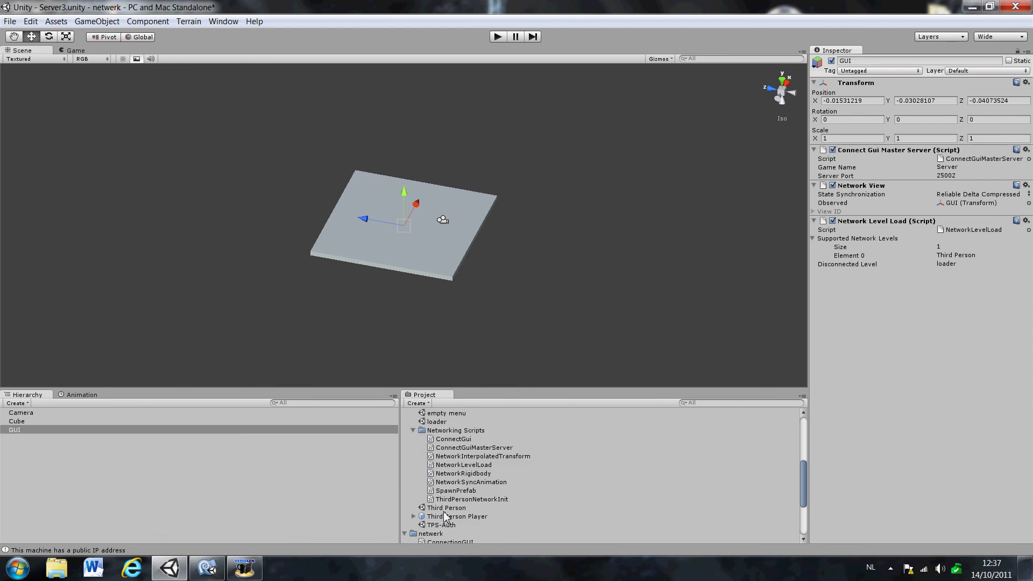
double_click(447, 509)
left_click(497, 307)
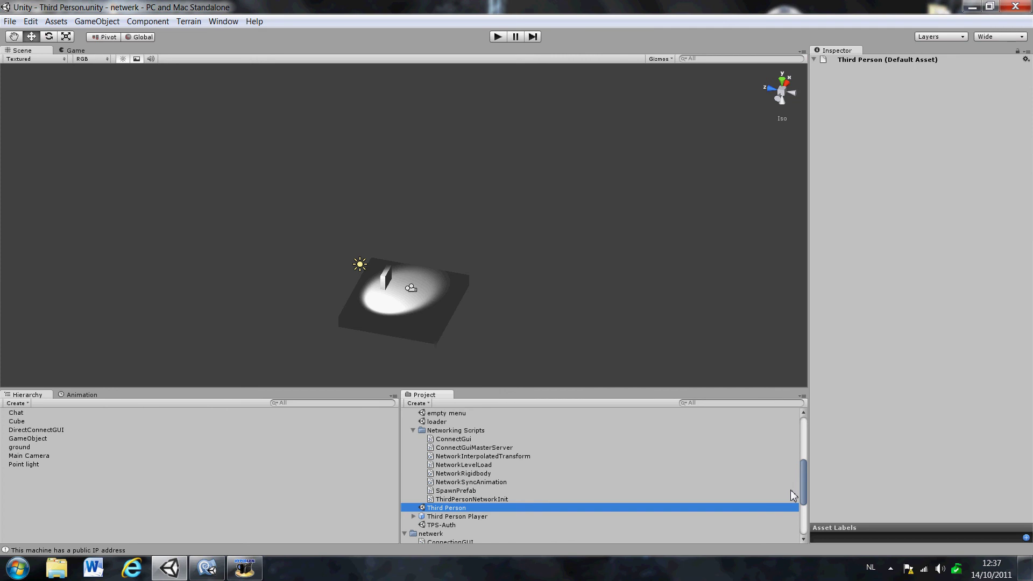
scroll(796, 484, "up", 2)
left_click_drag(801, 479, 793, 516)
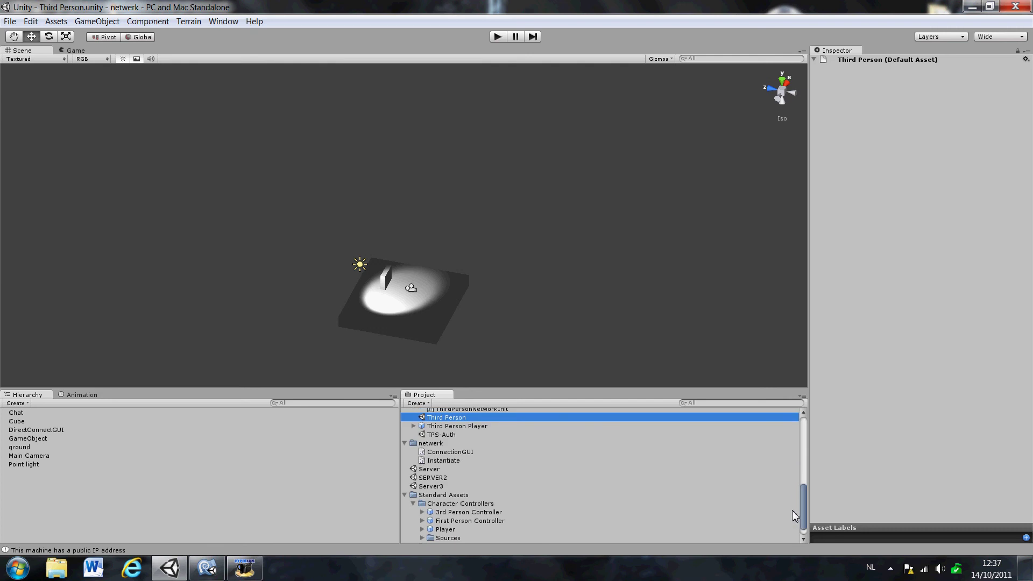
right_click_drag(317, 279, 356, 321)
Assign ConnectGui to DirectConnectGUI's missing script, then select GameObject to check its missing script.
scroll(345, 333, "up", 2)
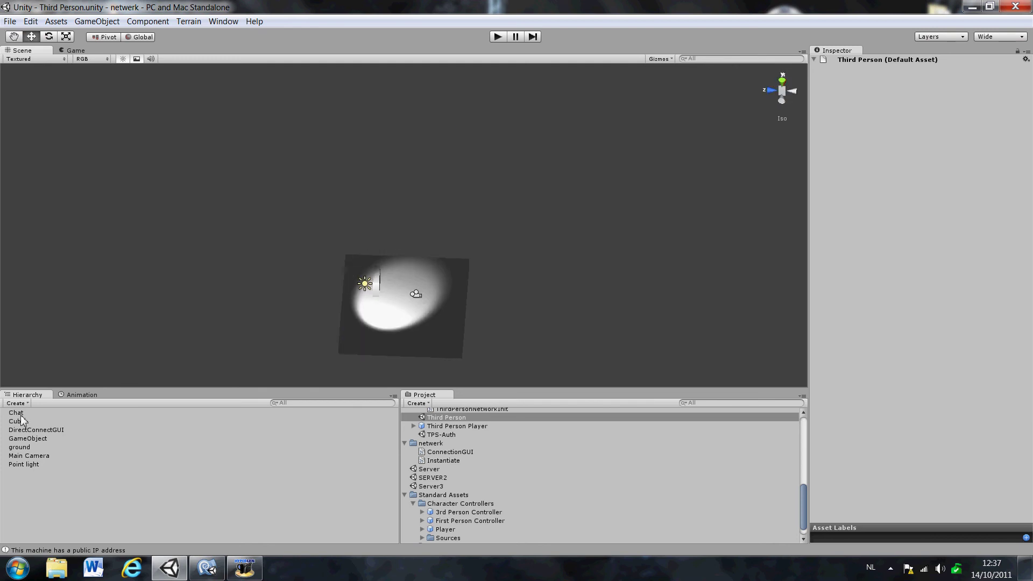
left_click(22, 429)
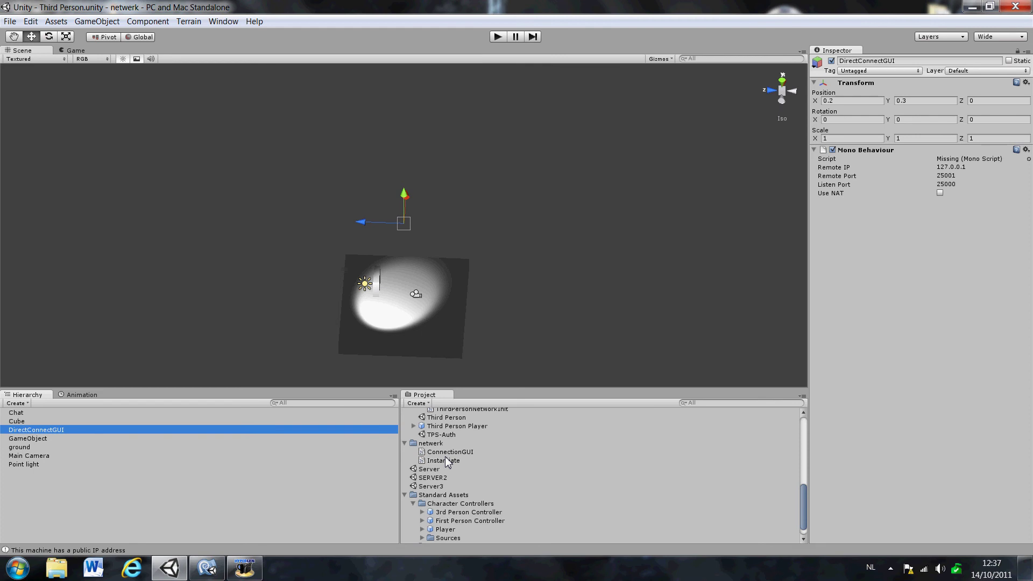
scroll(449, 474, "up", 3)
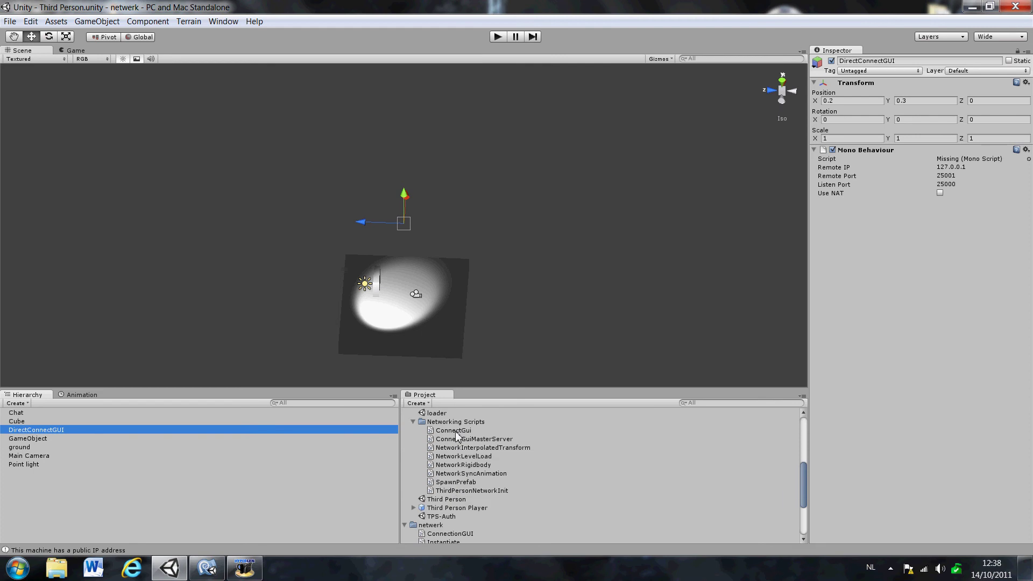
left_click_drag(981, 197, 966, 157)
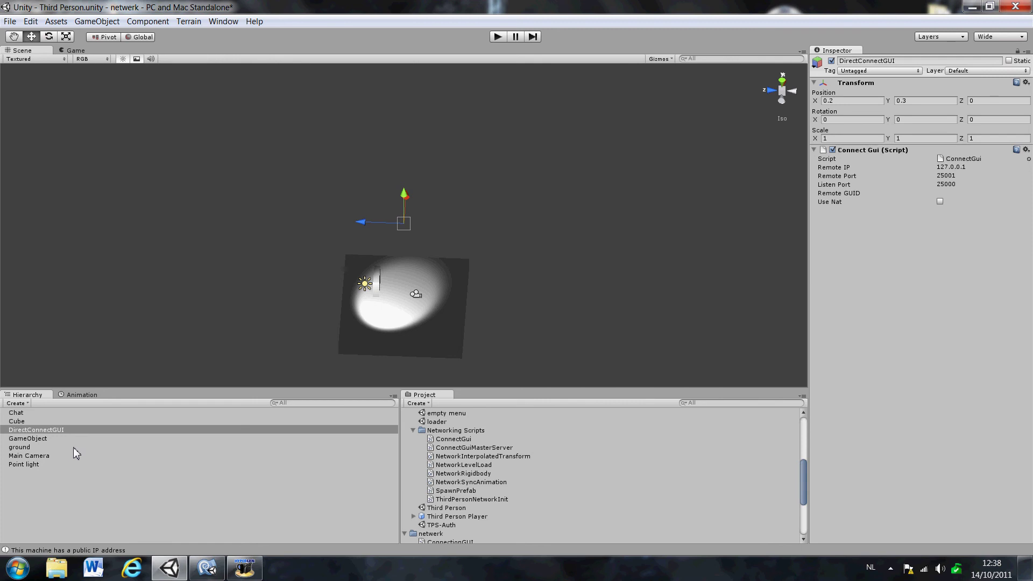
left_click(27, 439)
left_click_drag(124, 303, 257, 259, "alt")
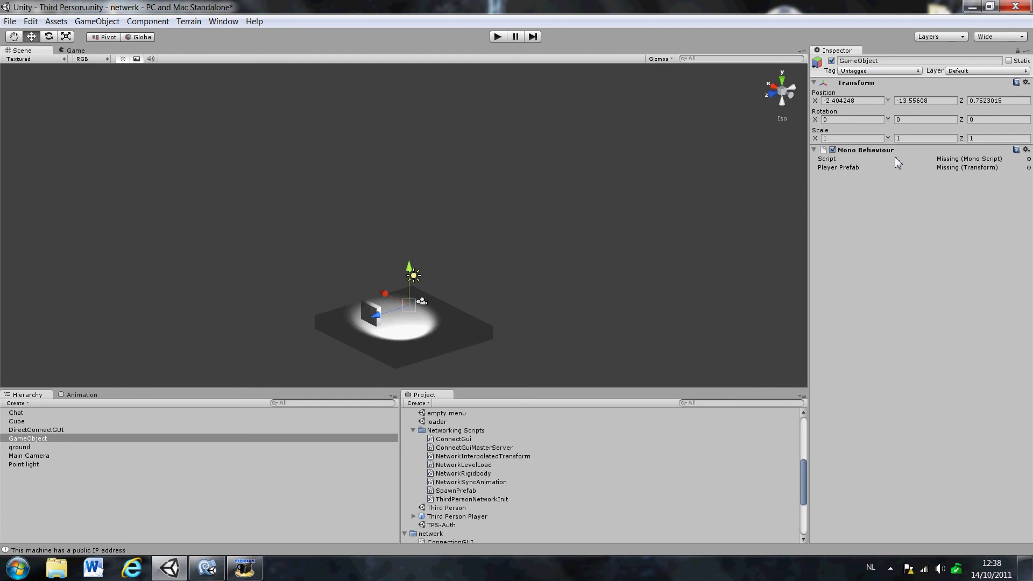
Assign the SpawnPrefab script to GameObject's missing script slot.
scroll(487, 463, "up", 3)
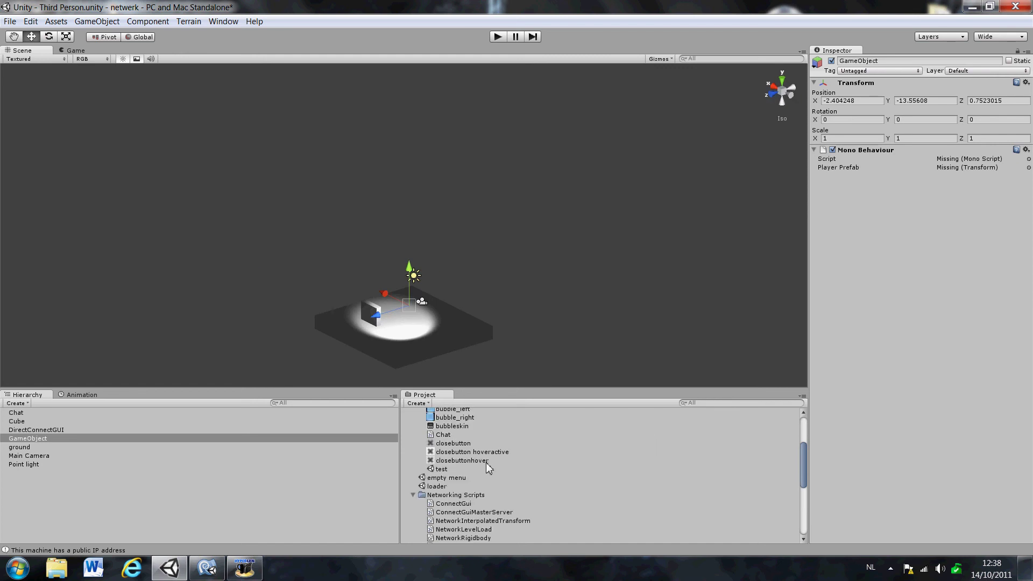
scroll(486, 463, "down", 3)
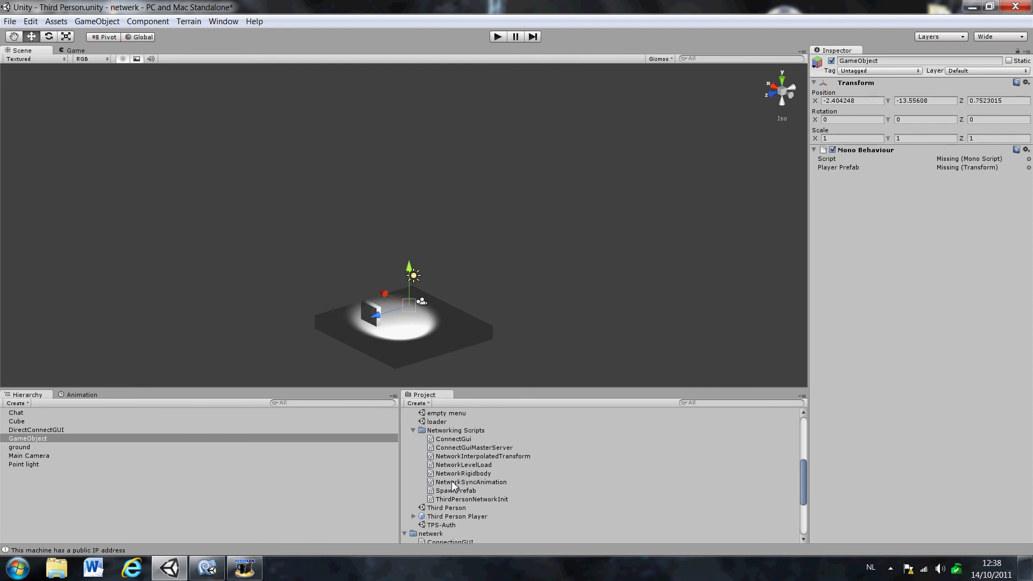
left_click(453, 491)
left_click_drag(451, 494, 966, 160)
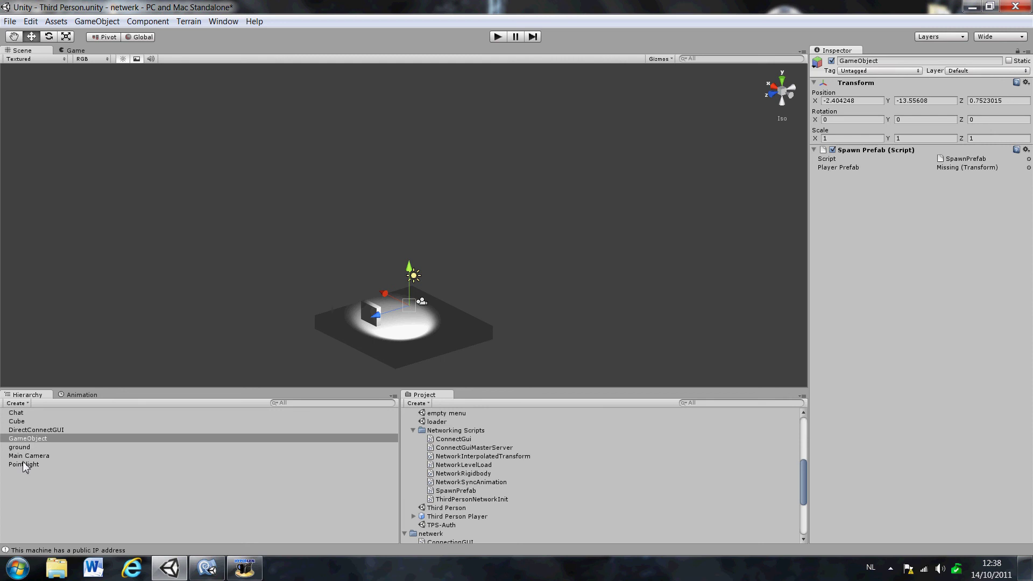
Delete the Chat object from the scene and reselect GameObject.
left_click(16, 413)
key("Delete")
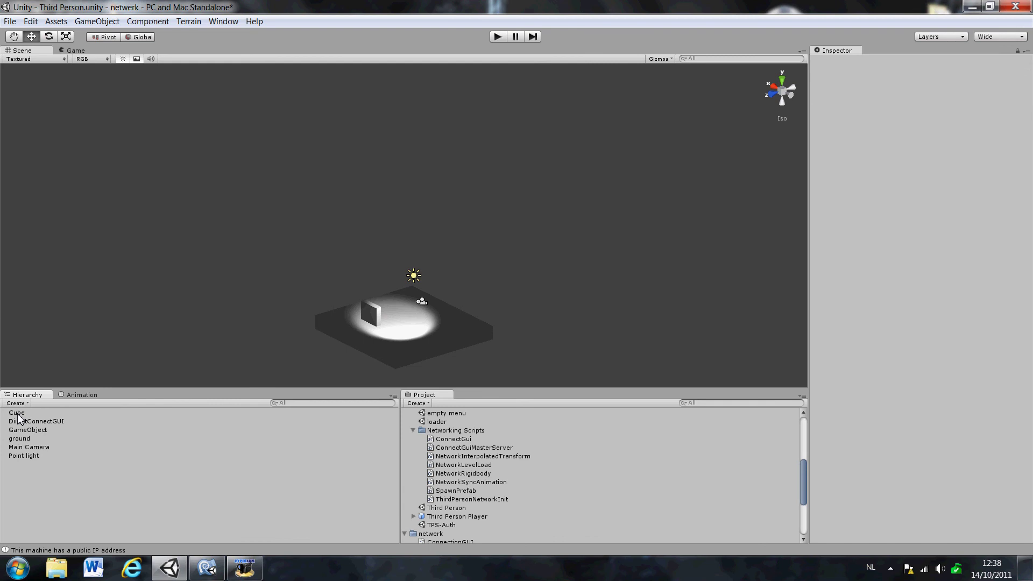
left_click(20, 438)
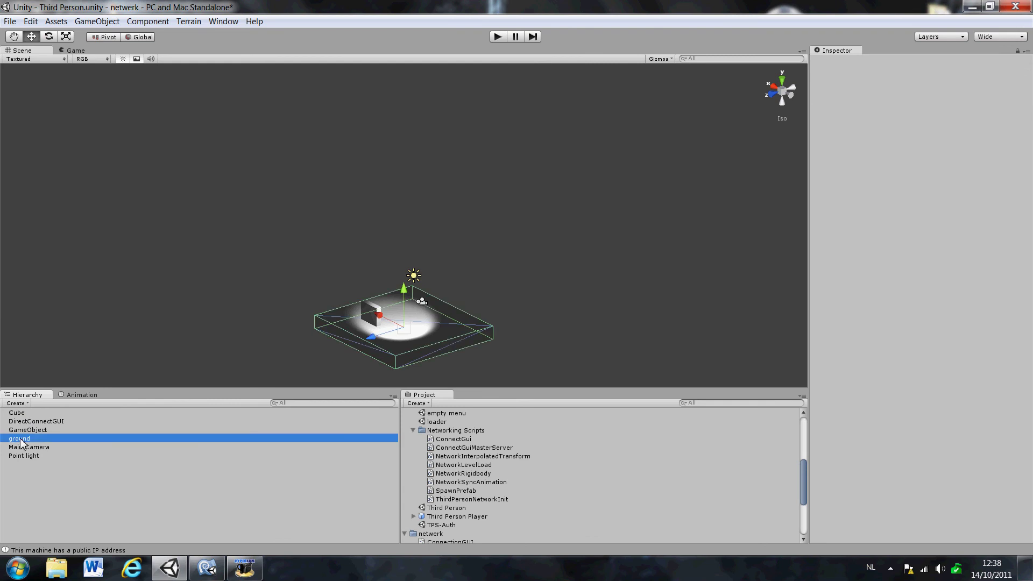
key("F2")
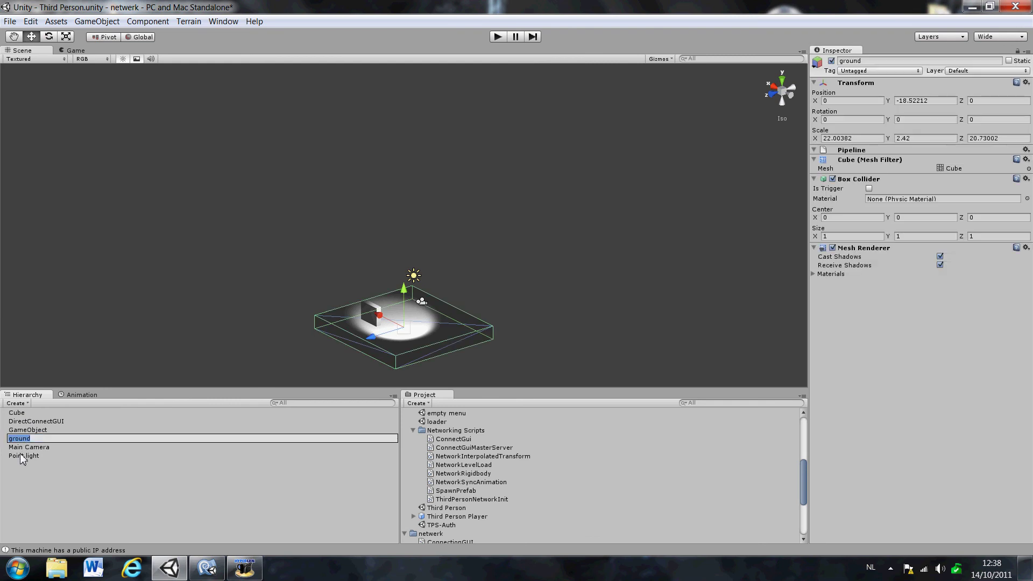
left_click(27, 447)
left_click(38, 431)
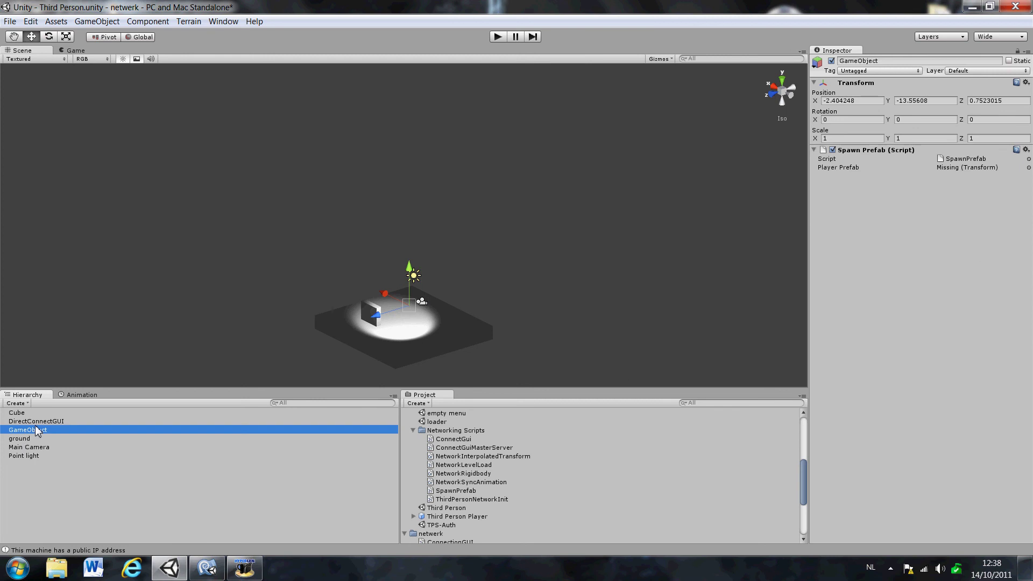
scroll(486, 502, "down", 3)
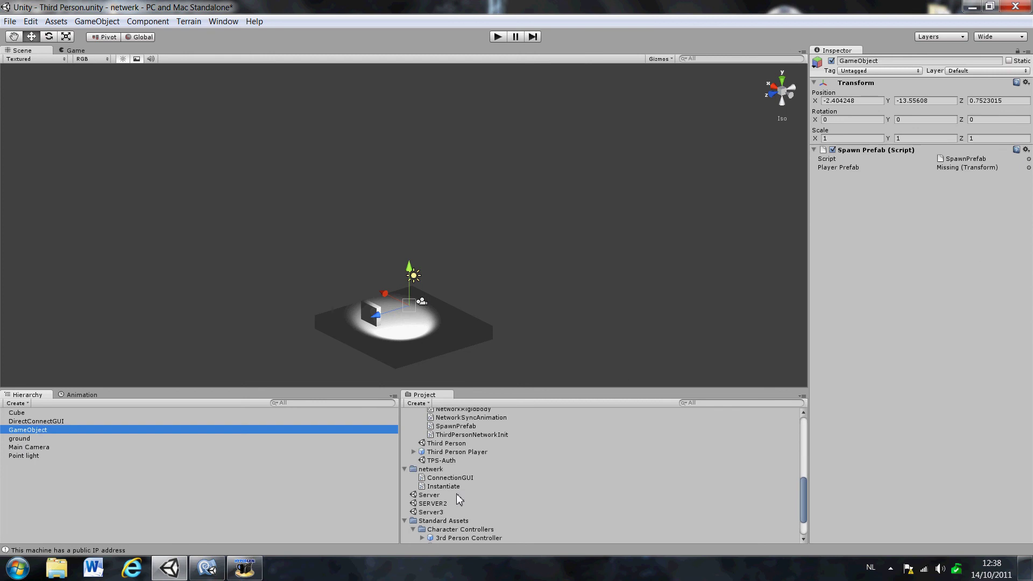
Place a First Person Controller in the scene and raise it well above the platform.
scroll(457, 494, "down", 2)
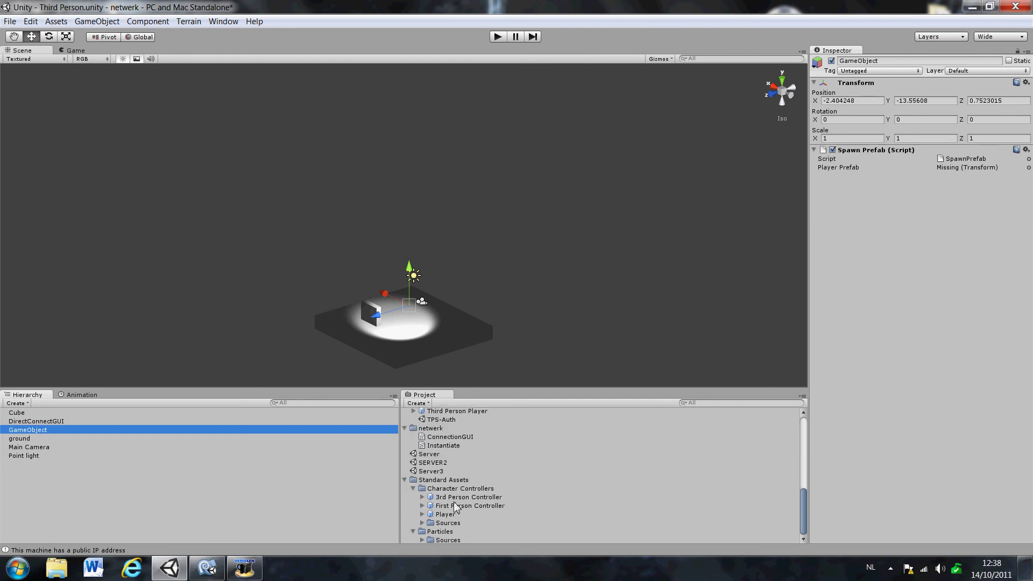
left_click_drag(449, 510, 605, 304)
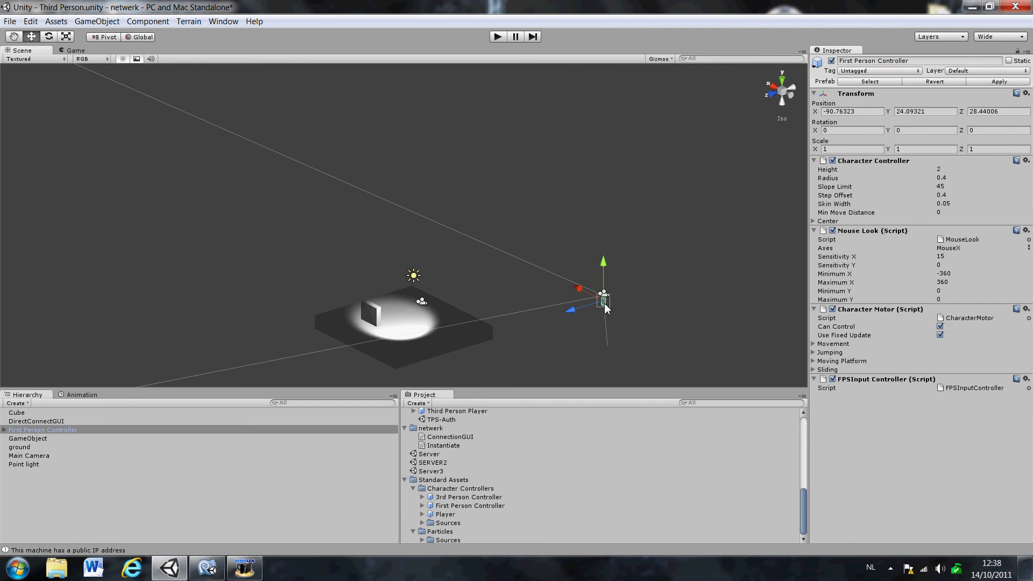
key("Delete")
left_click_drag(444, 514, 568, 292)
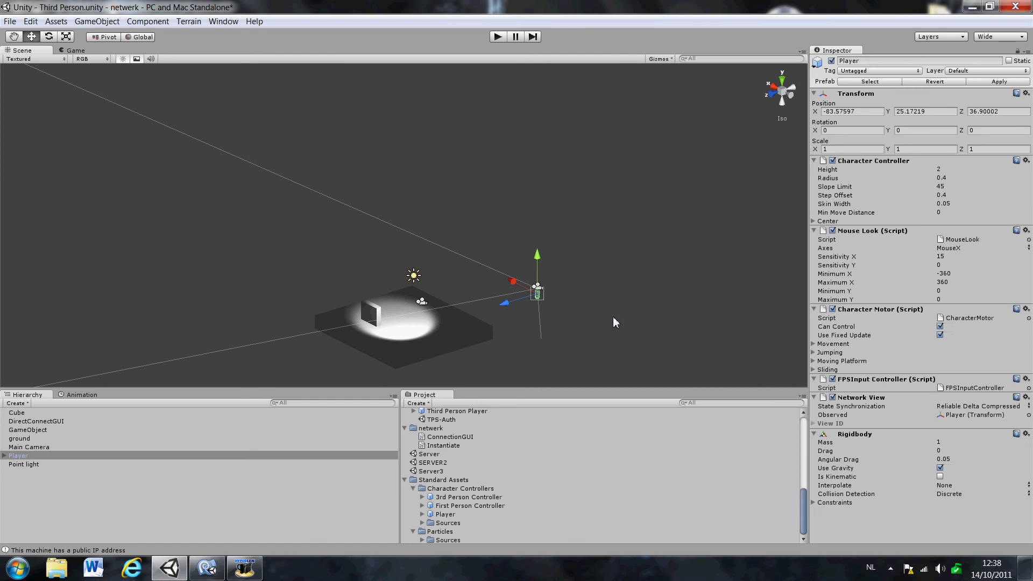
key("Delete")
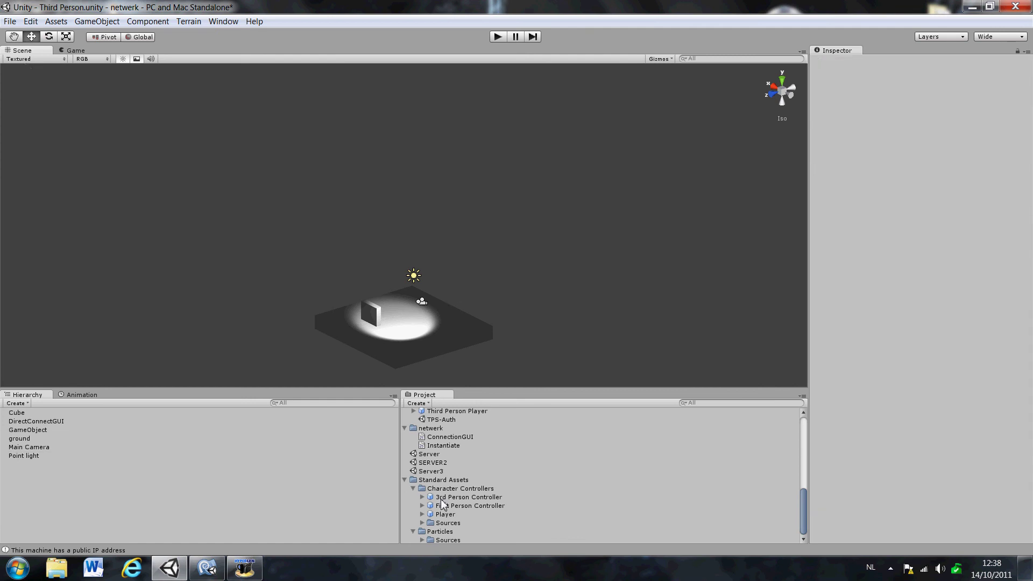
left_click_drag(456, 511, 578, 293)
left_click_drag(580, 253, 560, 211)
left_click(97, 21)
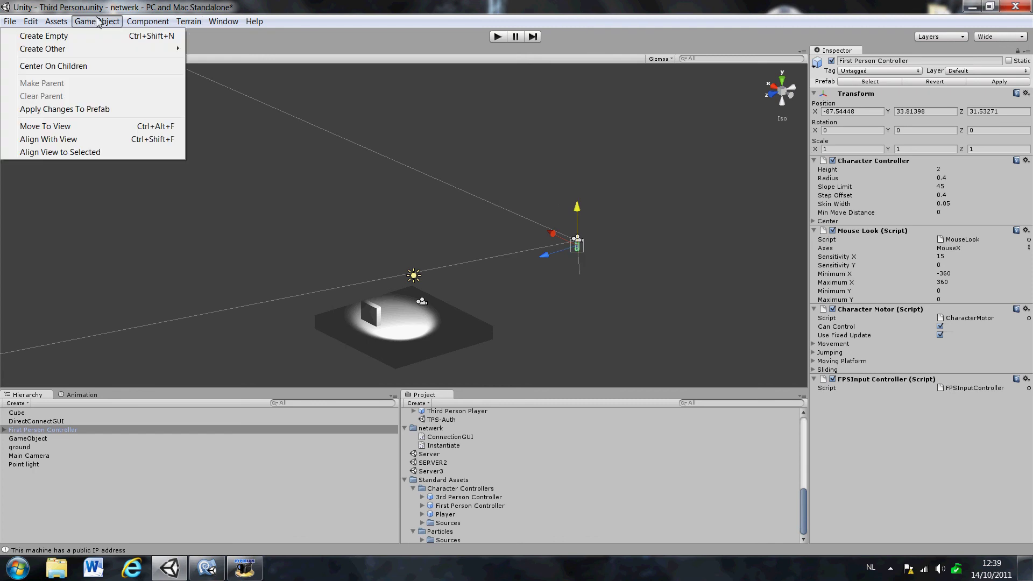
Add a Rigidbody to the First Person Controller, breaking its prefab link.
mouse_move(203, 23)
mouse_move(148, 21)
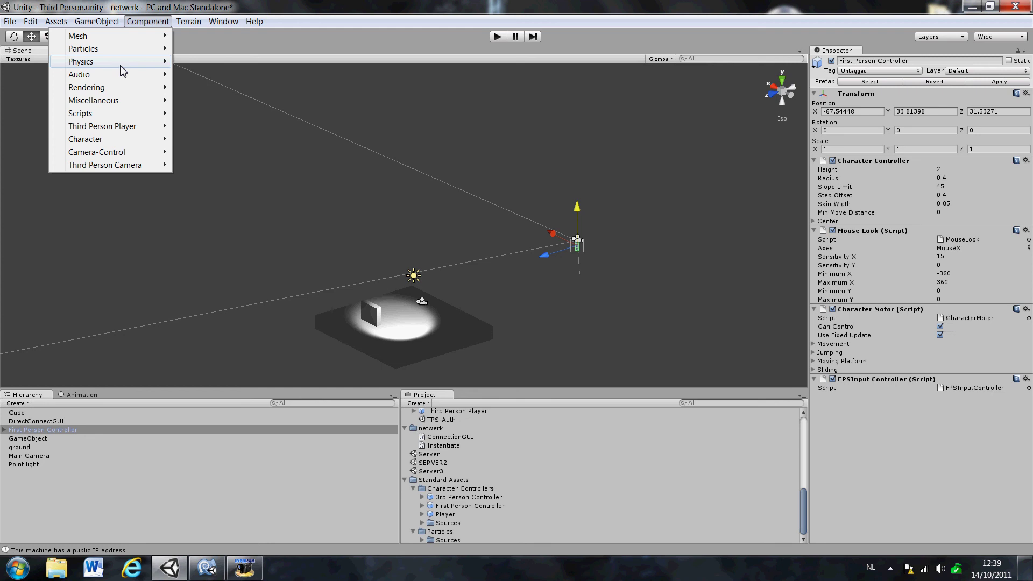
mouse_move(96, 54)
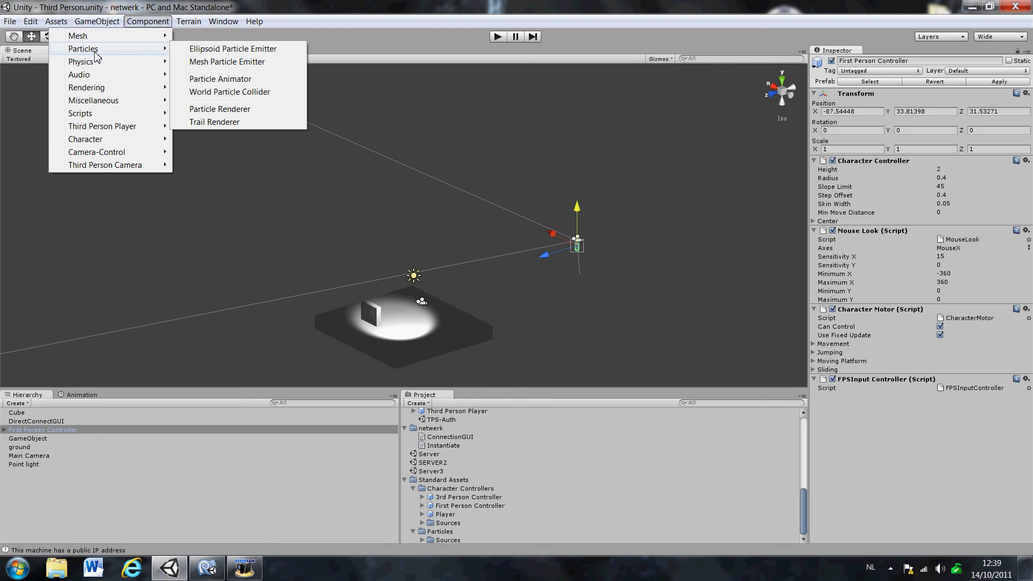
left_click(207, 62)
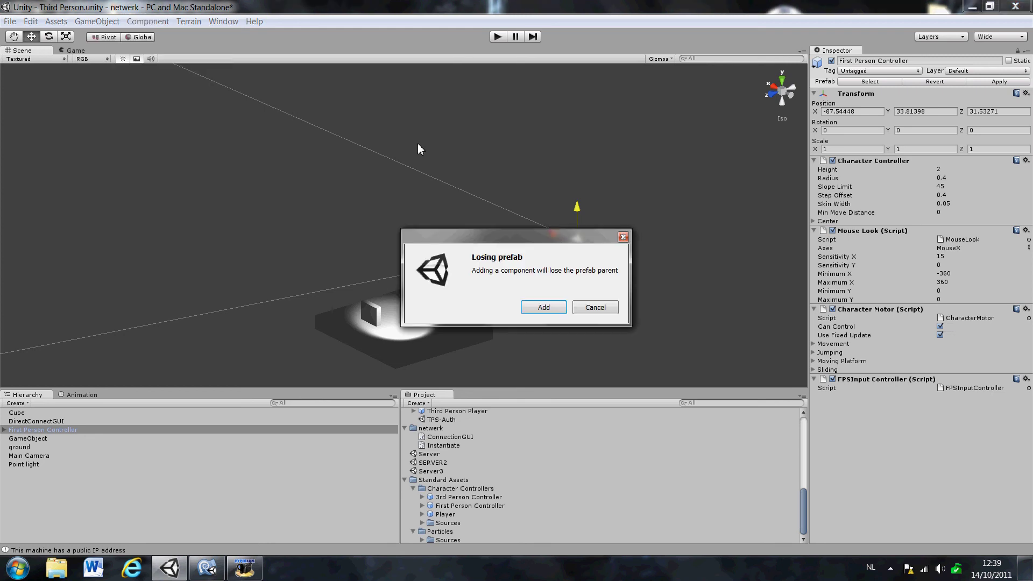
key("Return")
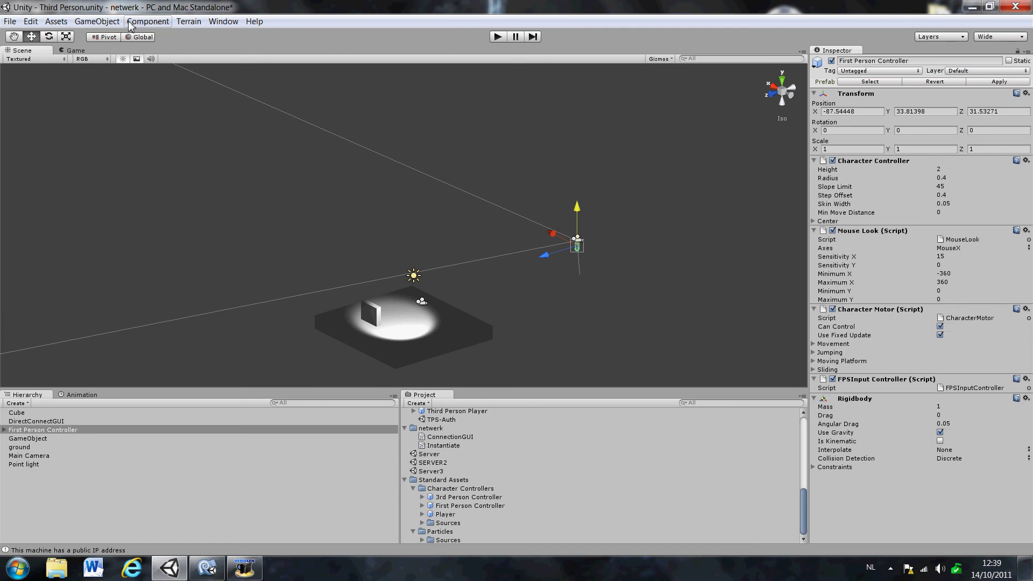
Add a Network View to the controller and save it as a project prefab.
left_click(145, 21)
mouse_move(112, 105)
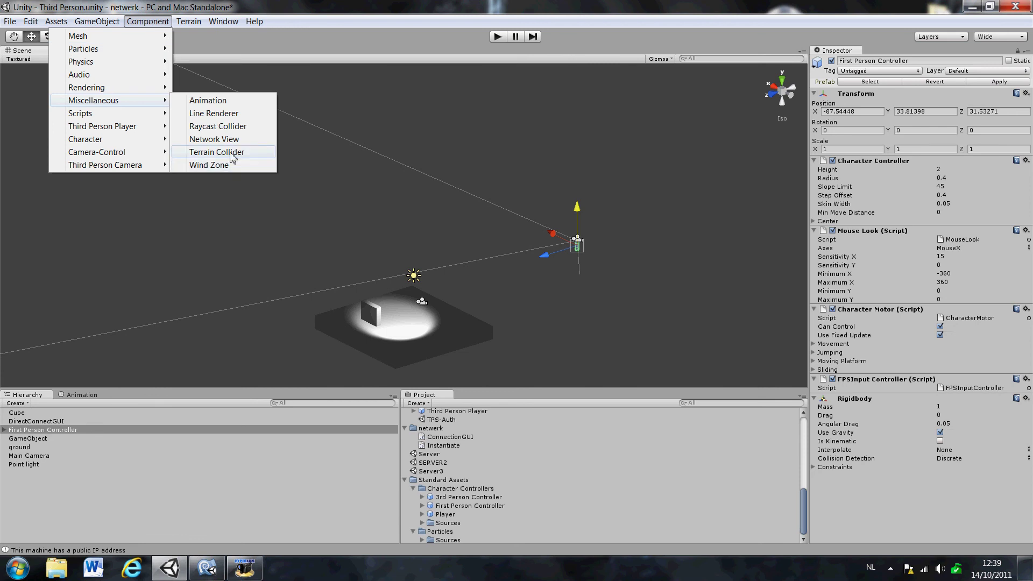
left_click(214, 140)
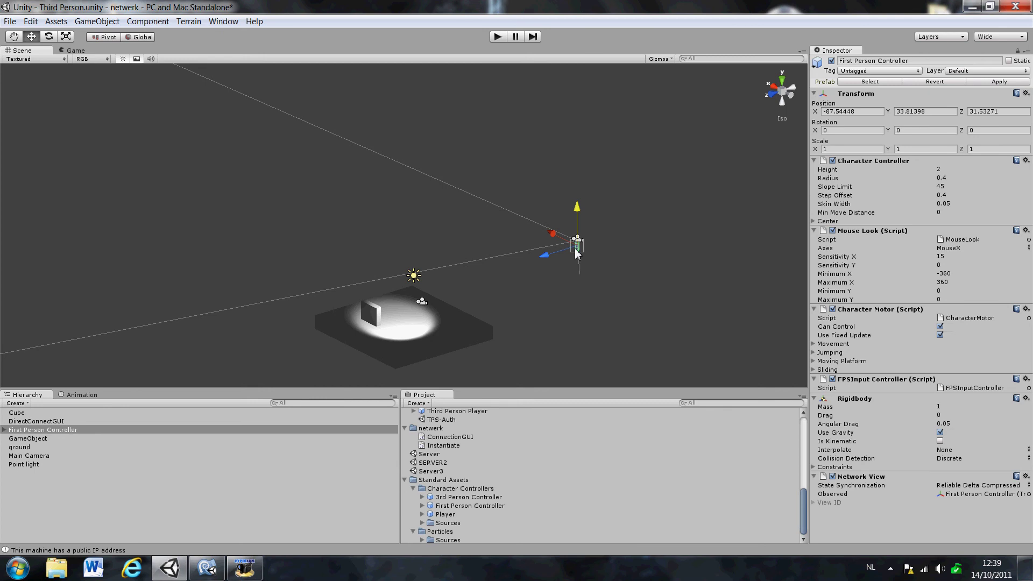
left_click_drag(275, 429, 430, 509)
Set the Player prefab as the Player Prefab of GameObject's Spawn Prefab script.
left_click(412, 509)
key("Left")
left_click(21, 439)
left_click_drag(139, 277, 499, 305, "alt")
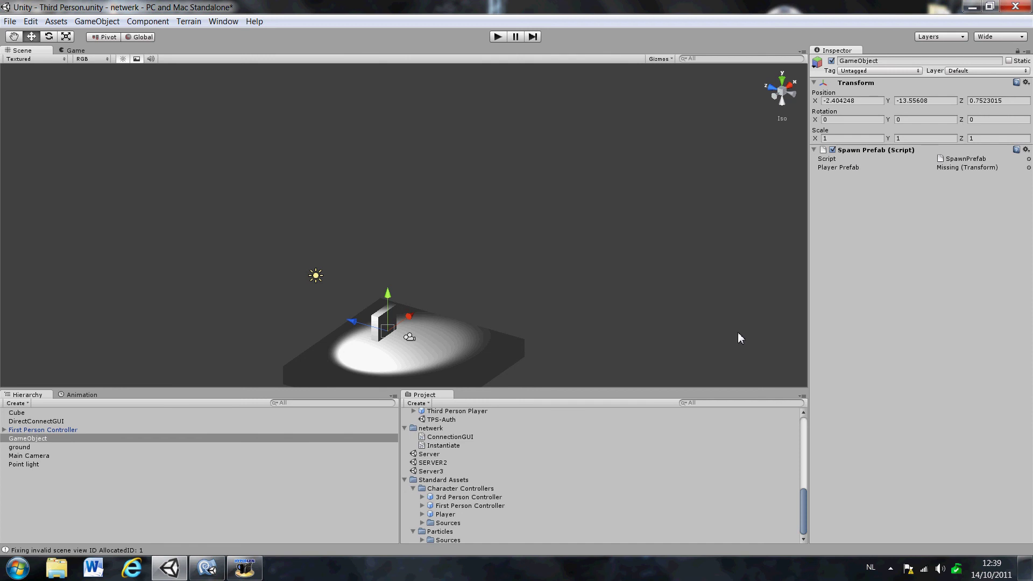
left_click_drag(443, 515, 956, 171)
left_click_drag(722, 148, 370, 344, "alt")
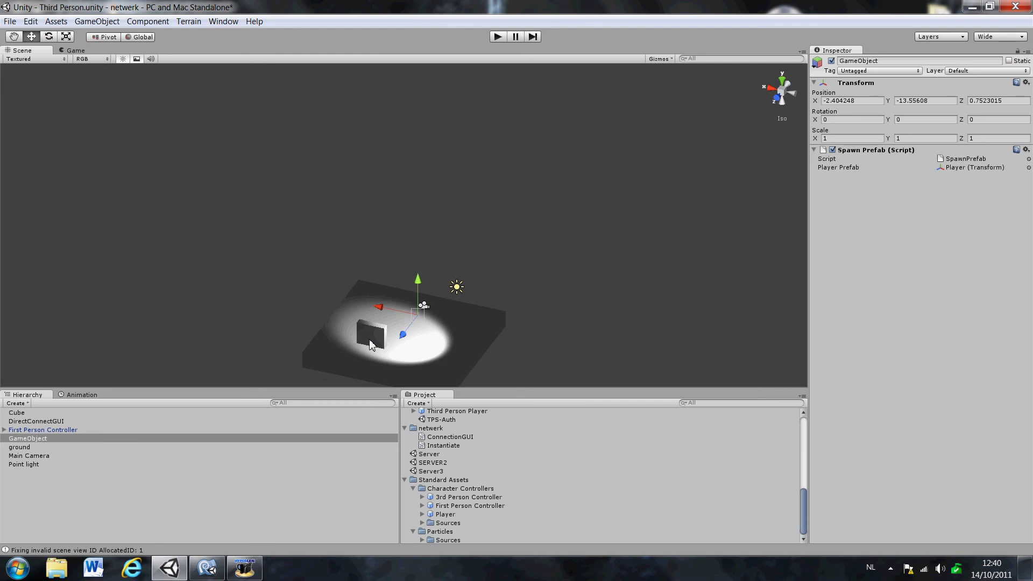
left_click(9, 23)
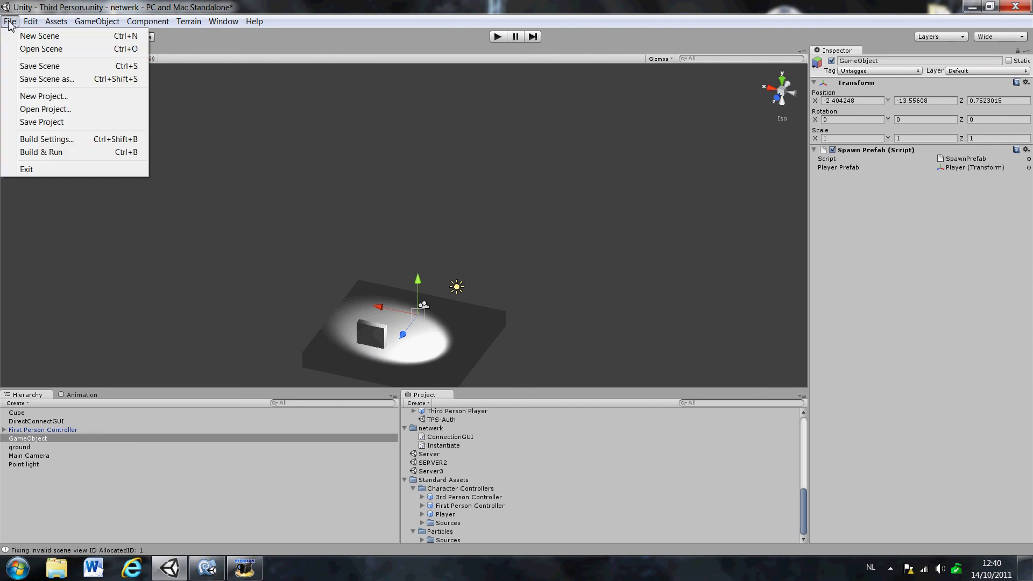
Save the Third Person scene, then open the Server scene and inspect Spawn and Main Camera.
left_click(30, 67)
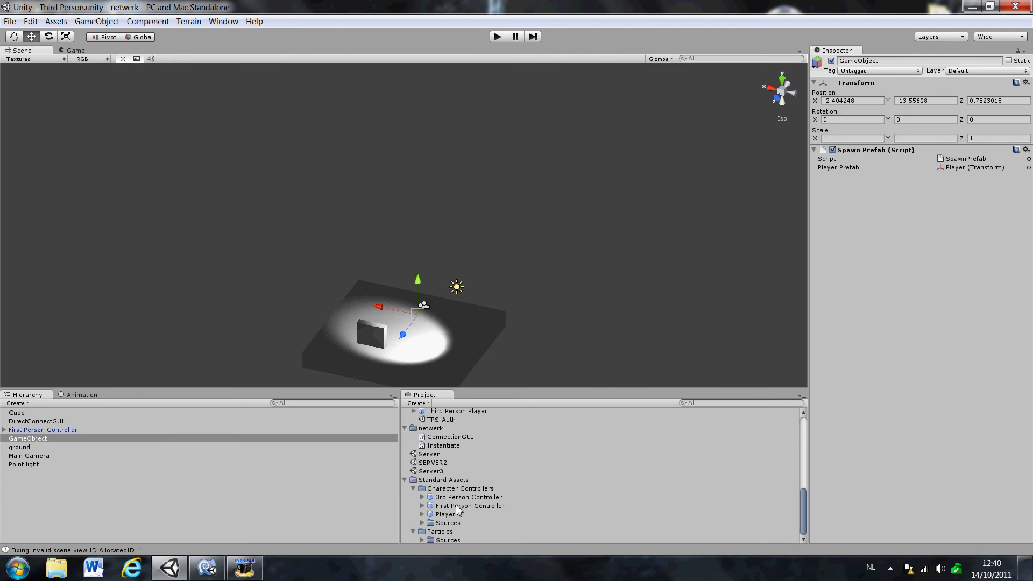
double_click(430, 455)
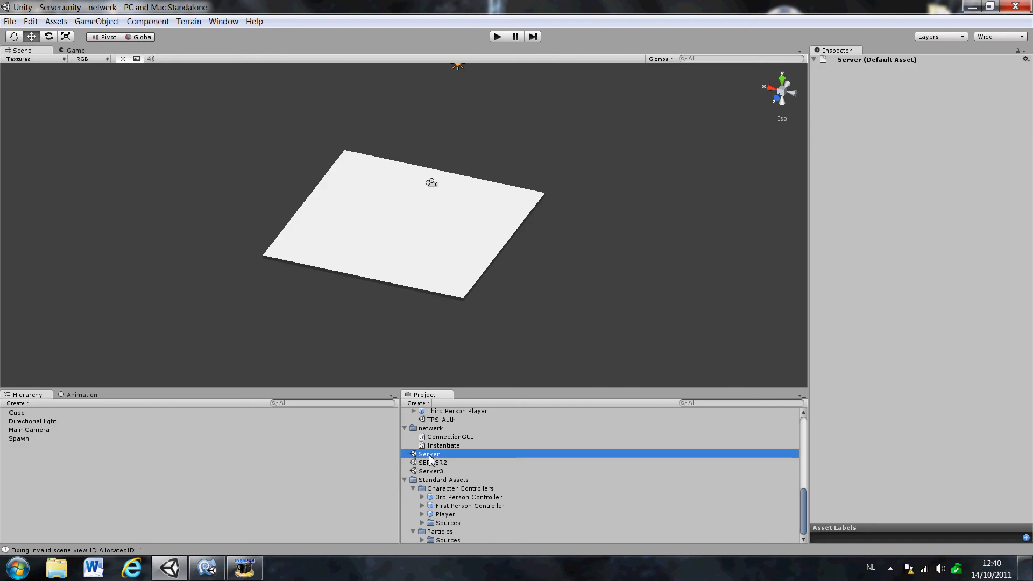
left_click_drag(534, 222, 392, 109, "alt")
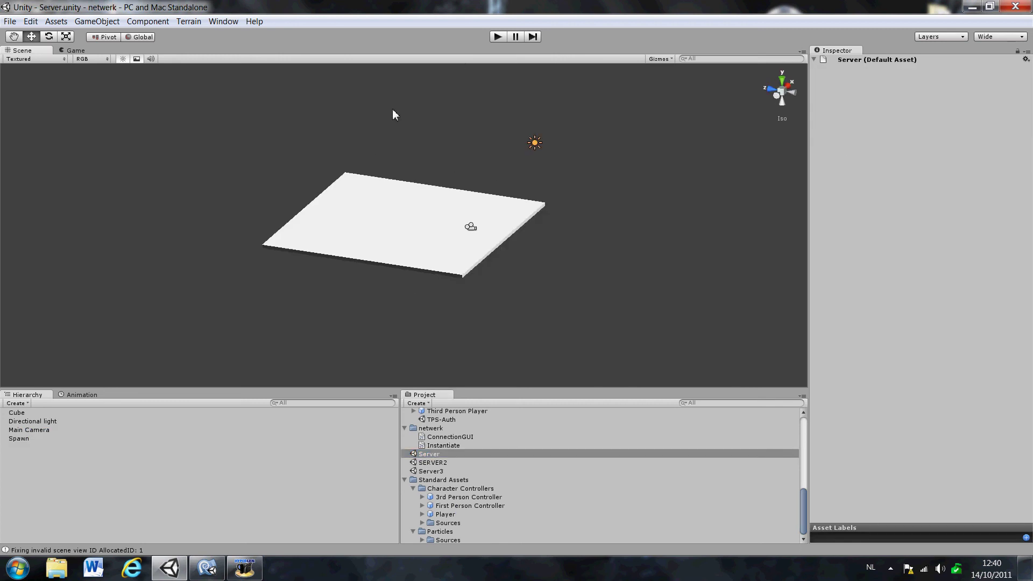
left_click(19, 438)
key("Up")
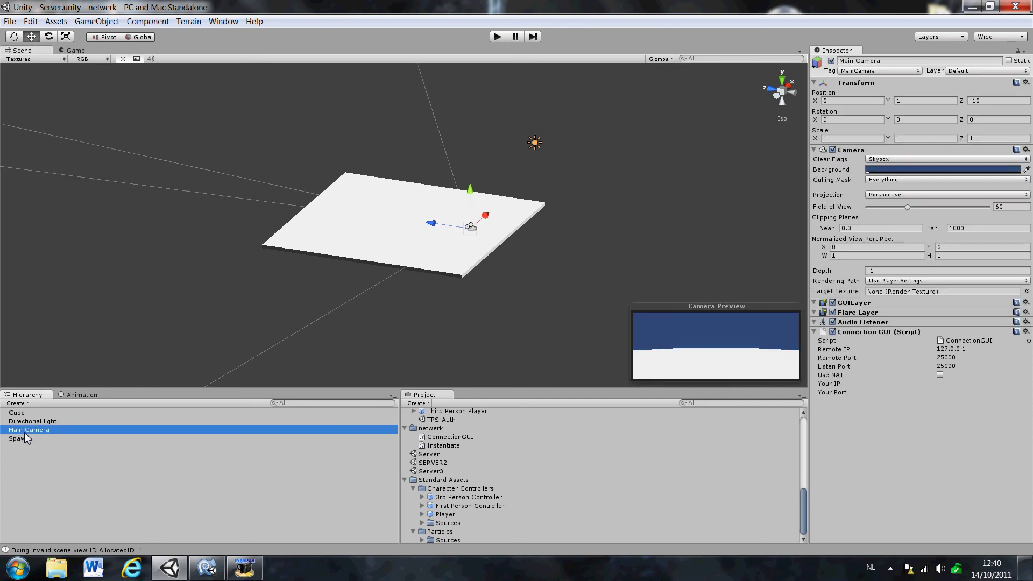
Open the Server3 scene, check its camera, and run it in play mode.
double_click(438, 472)
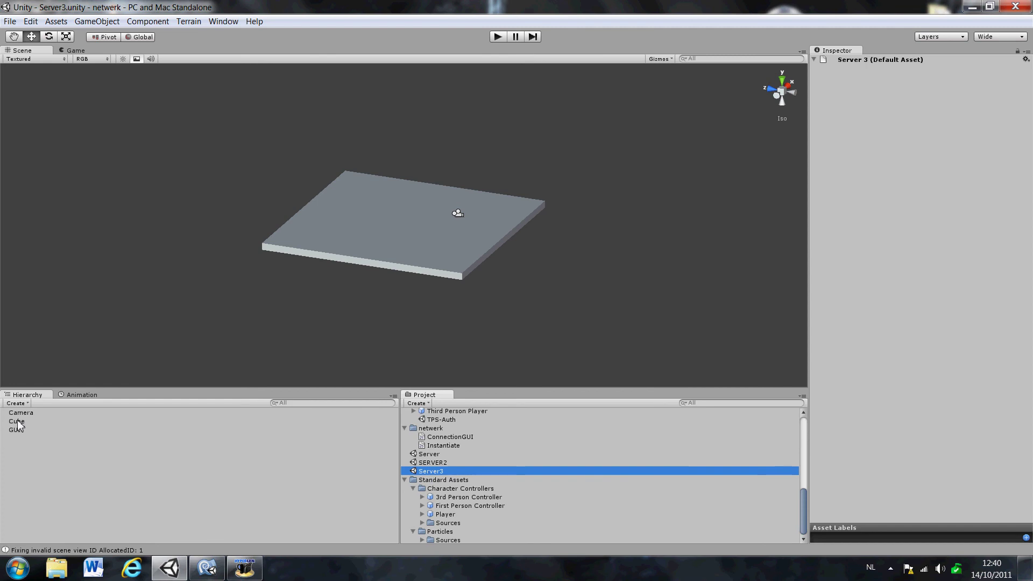
left_click(22, 414)
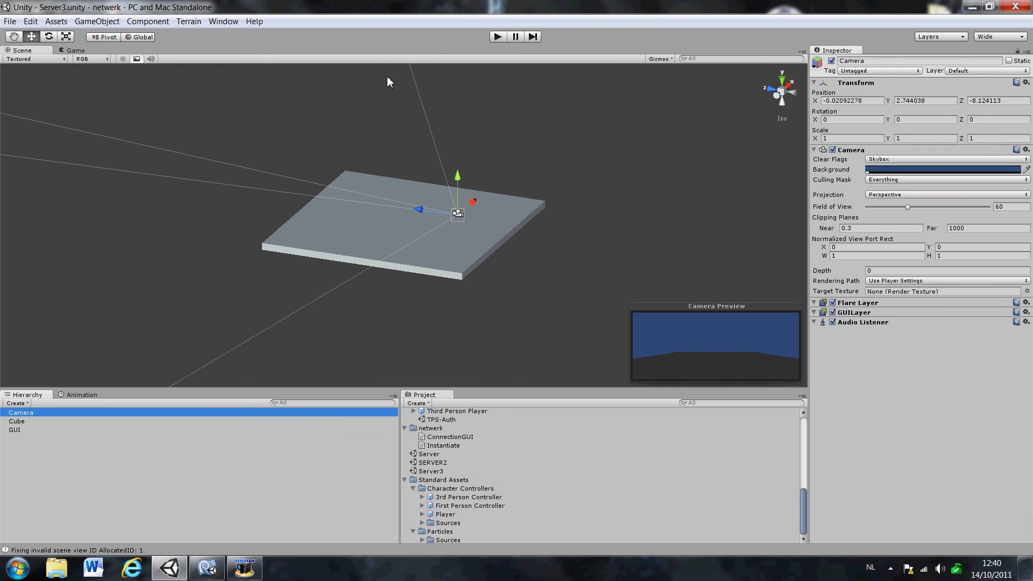
left_click(496, 36)
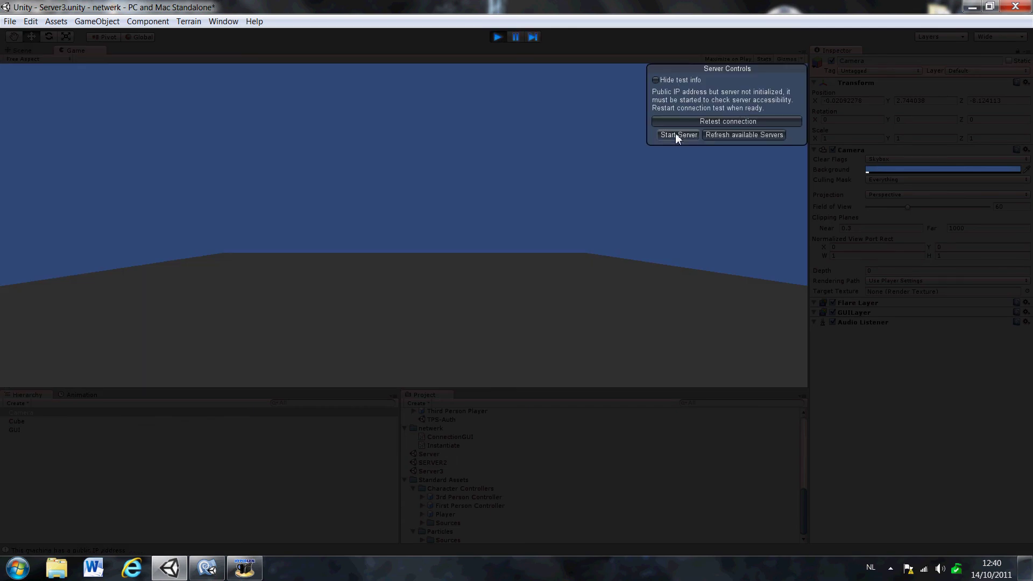
Host a Server3 server, load Third Person twice, then disconnect and rejoin the listed server.
left_click(676, 134)
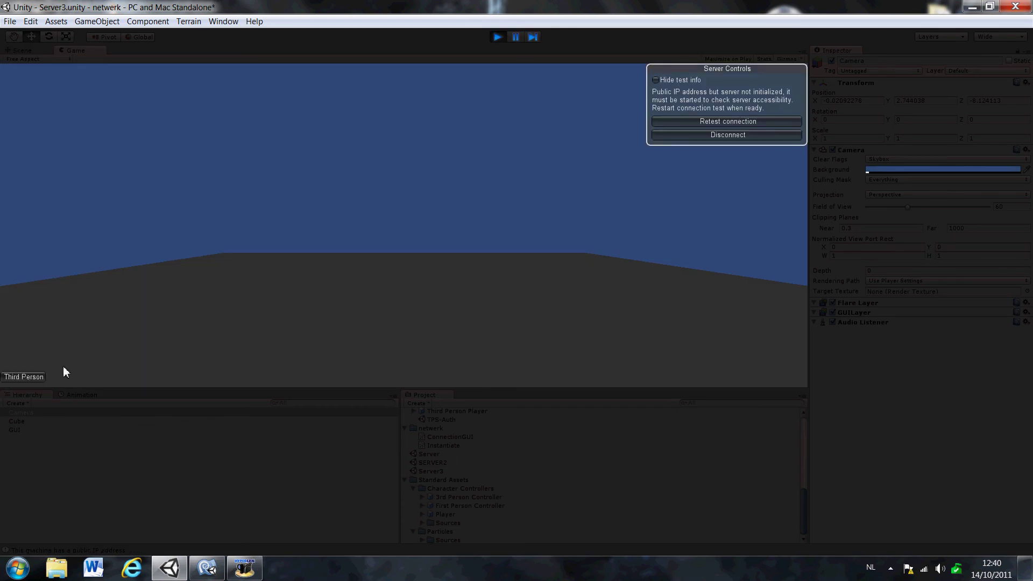
left_click(25, 378)
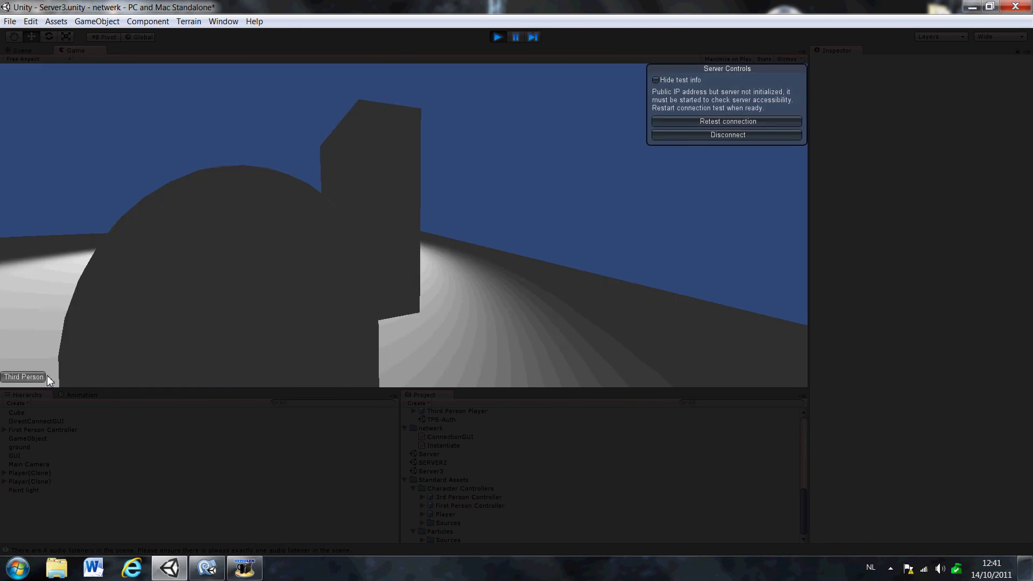
left_click(28, 376)
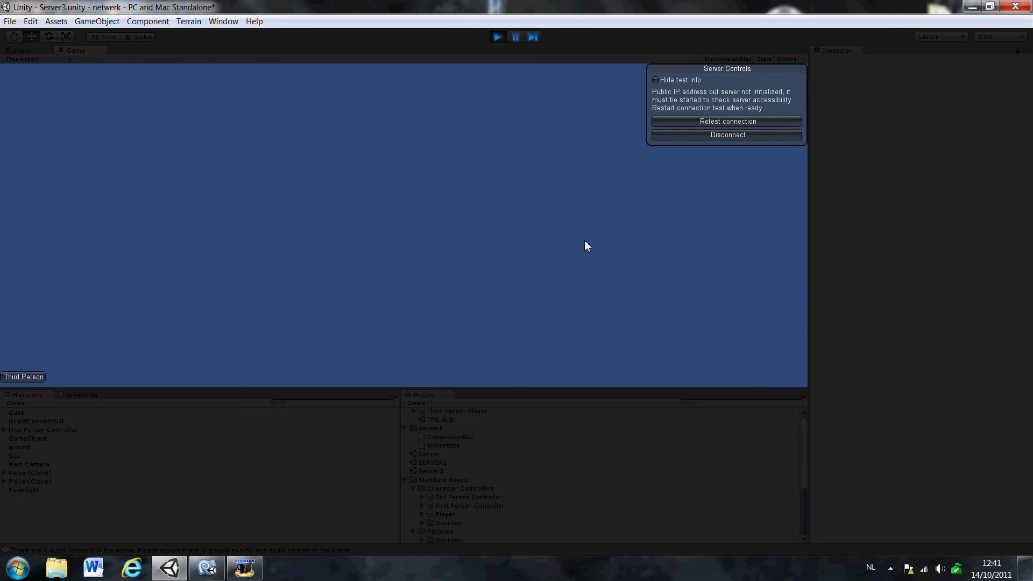
left_click(709, 135)
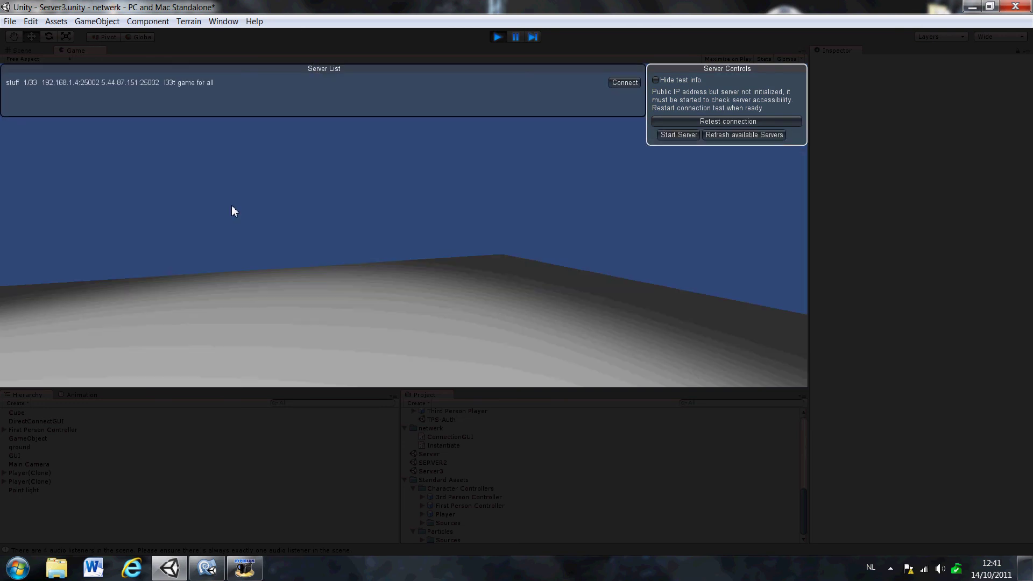
left_click(617, 83)
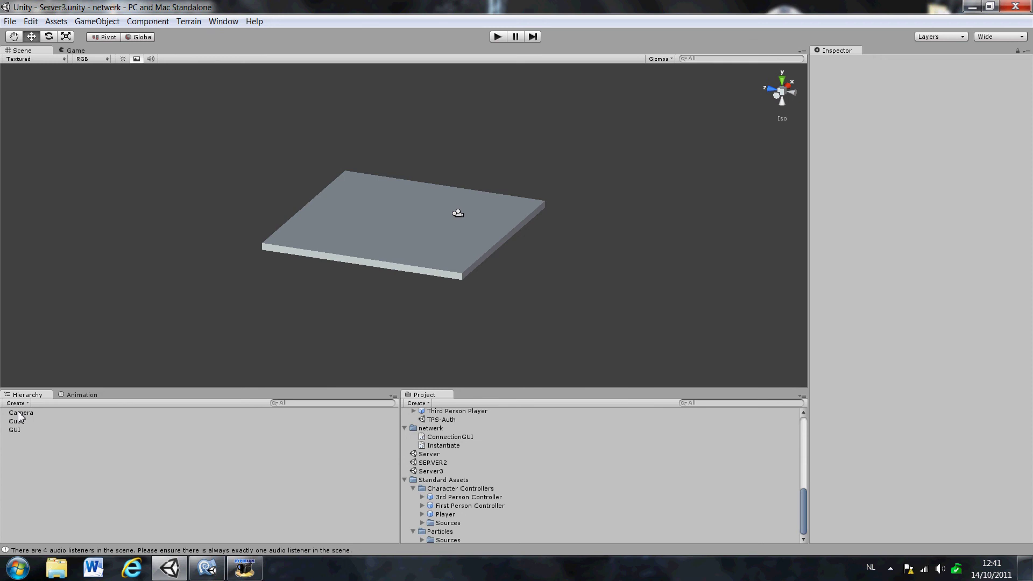
left_click(16, 430)
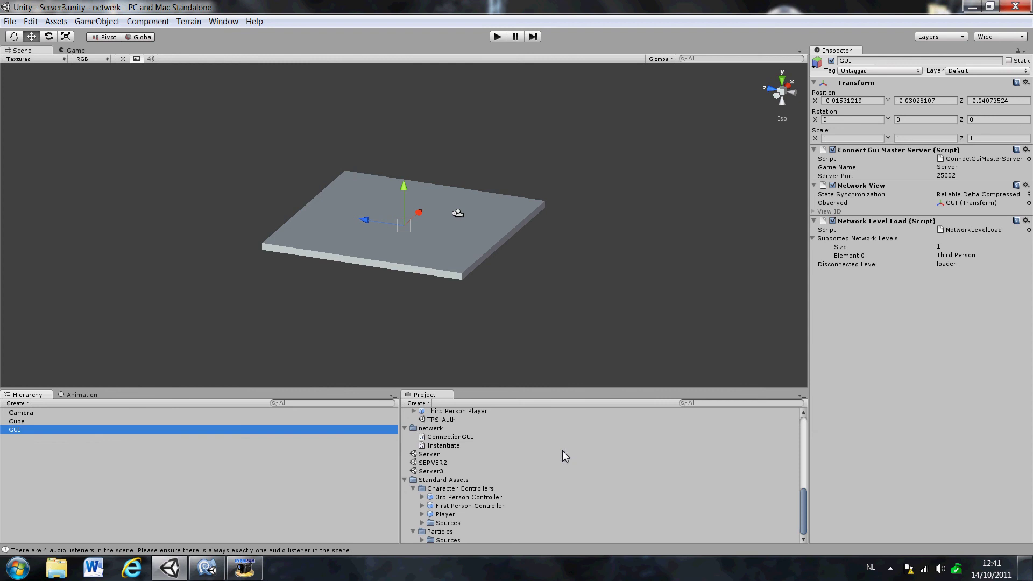
scroll(563, 450, "up", 2)
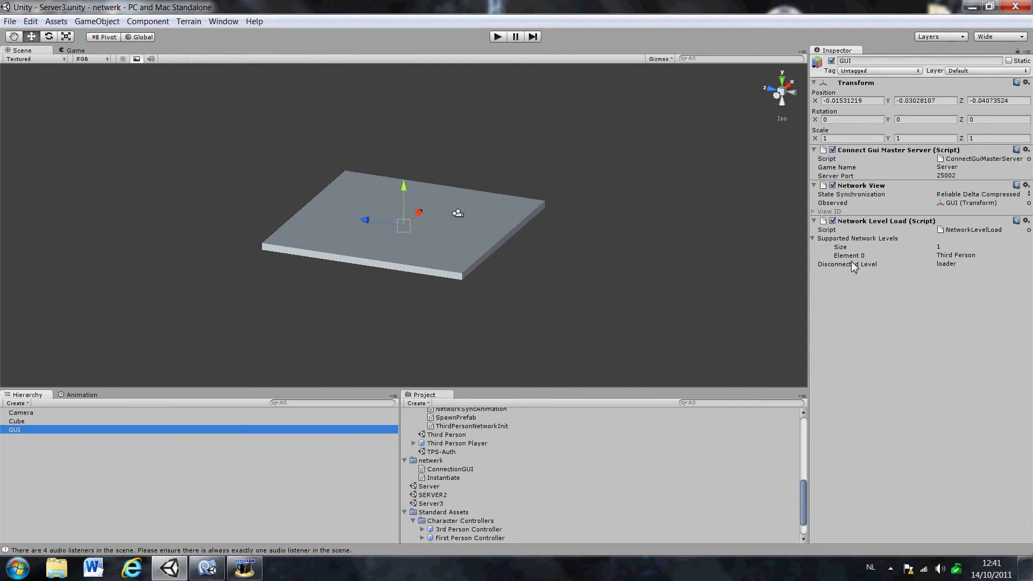
left_click_drag(421, 285, 436, 268, "alt")
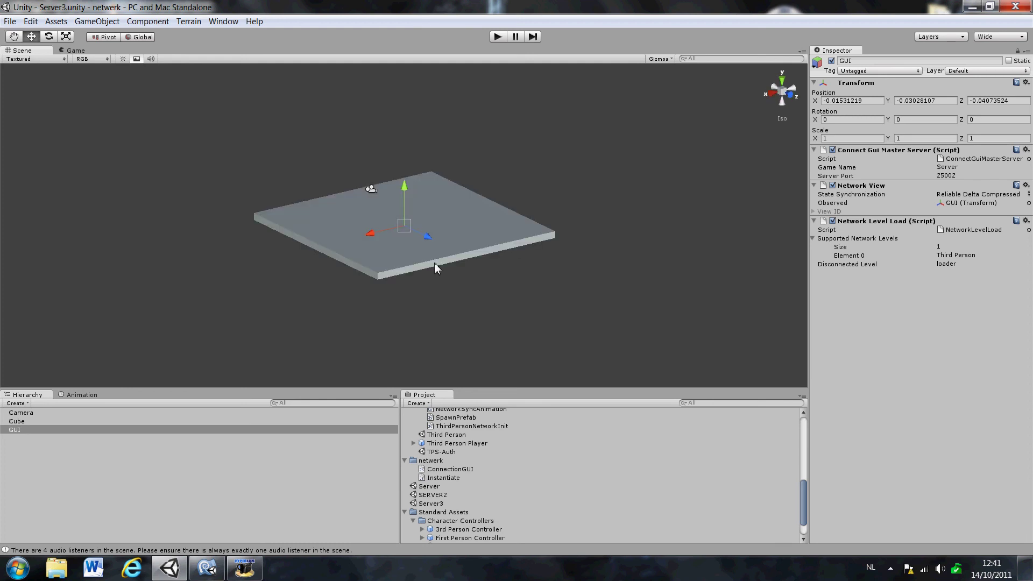
left_click_drag(21, 413, 18, 425)
left_click(14, 430)
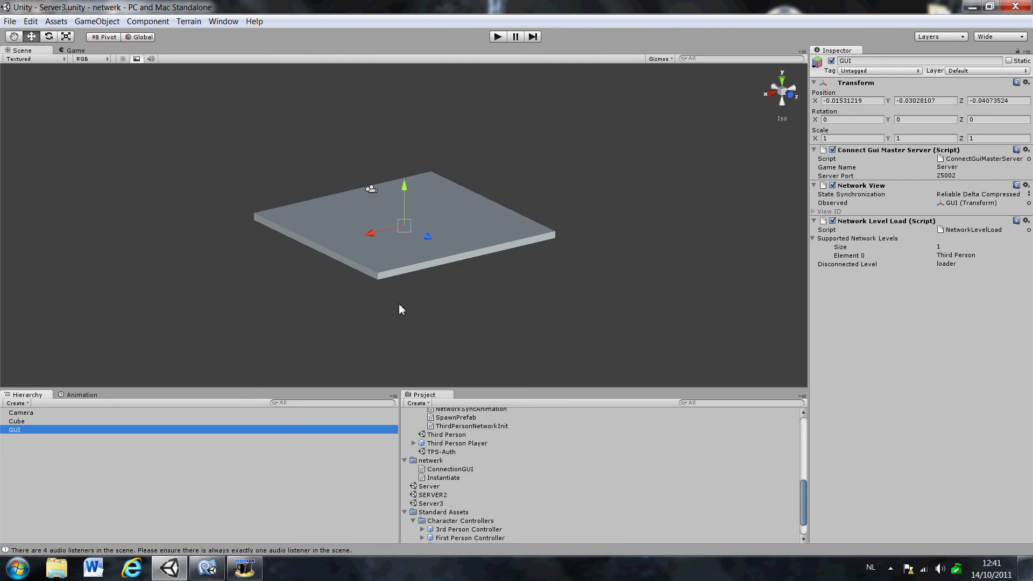
left_click_drag(369, 250, 467, 174, "alt")
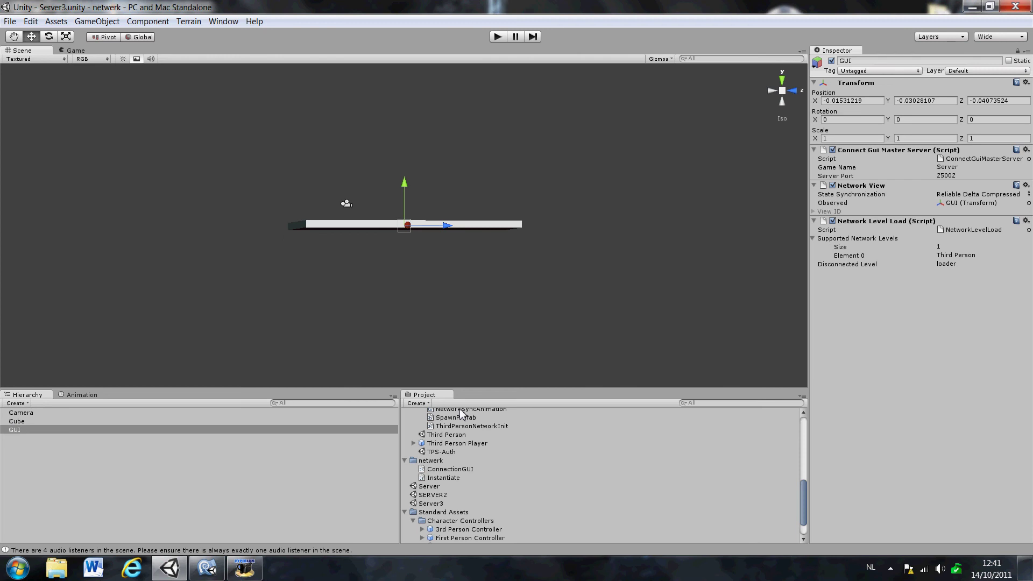
scroll(450, 517, "down", 3)
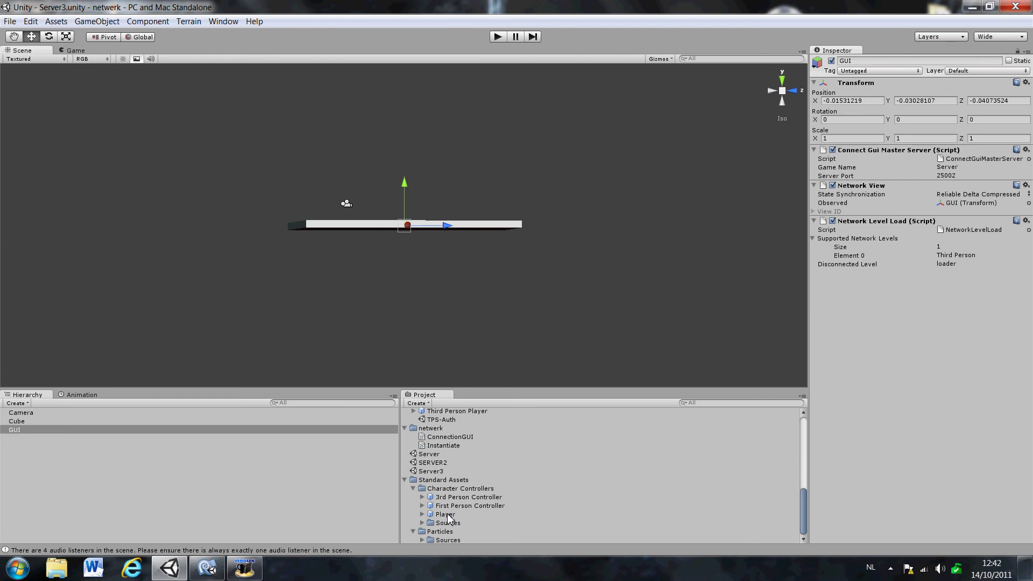
Inspect the Player and First Person Controller prefabs in the Project panel.
left_click(446, 515)
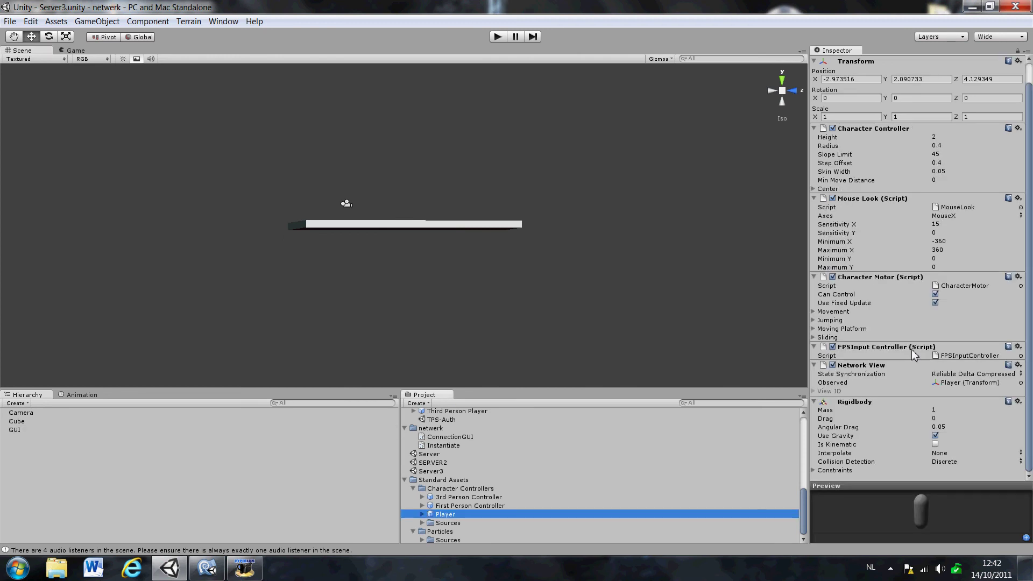
scroll(912, 350, "up", 2)
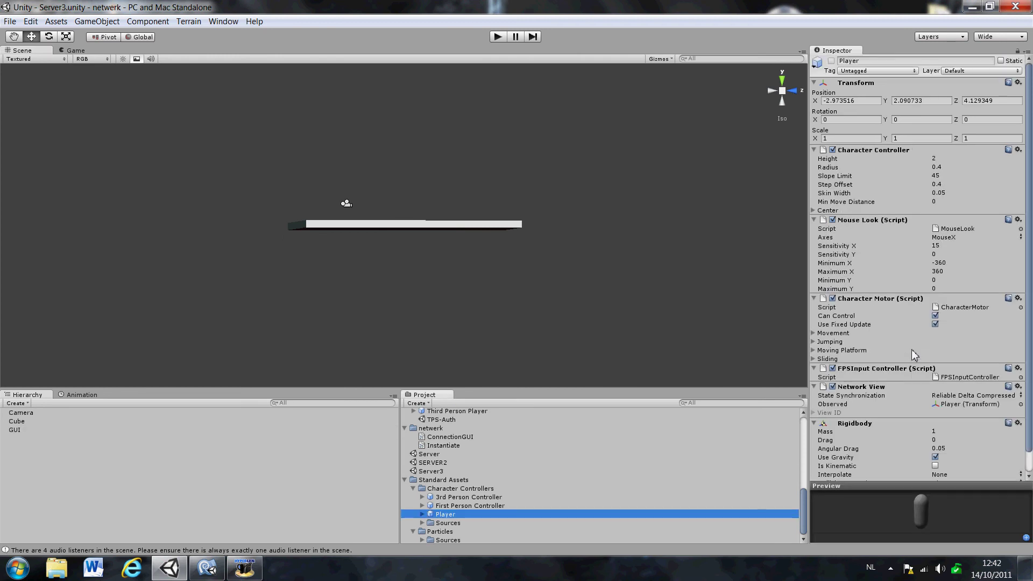
left_click(444, 507)
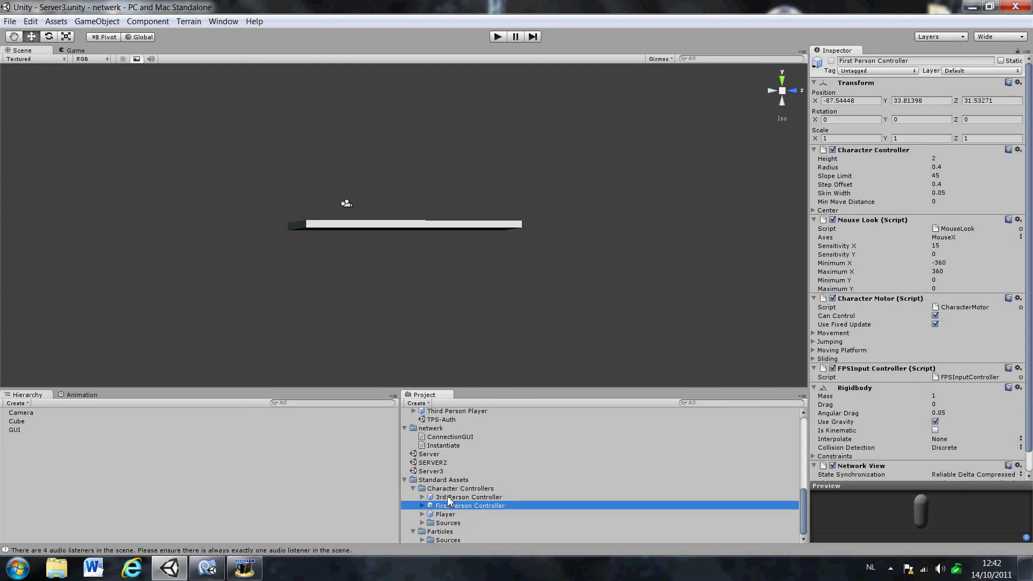
Open the Third Person scene and orbit the view around its level.
scroll(431, 463, "up", 3)
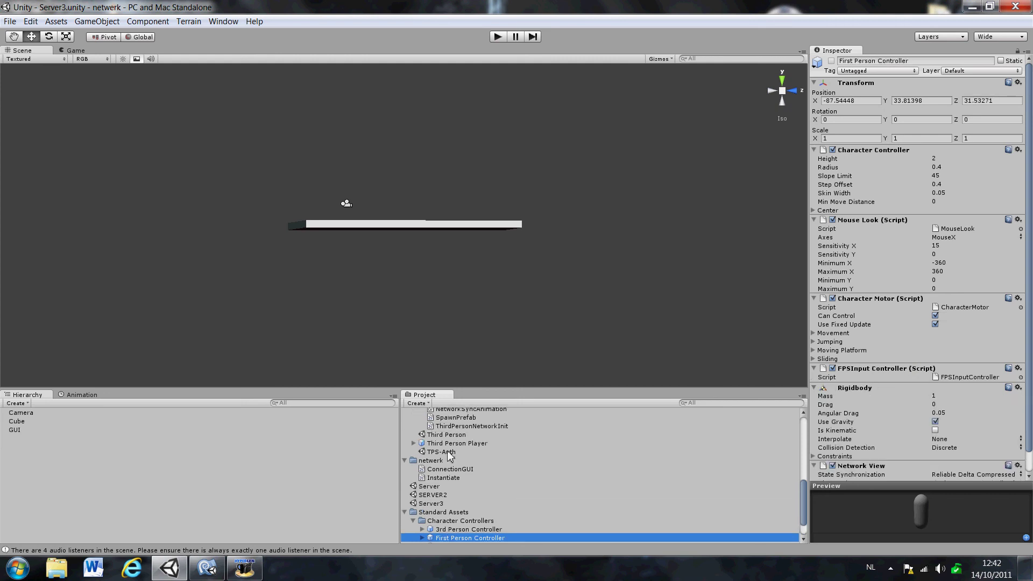
double_click(457, 436)
left_click_drag(446, 377, 558, 328, "alt")
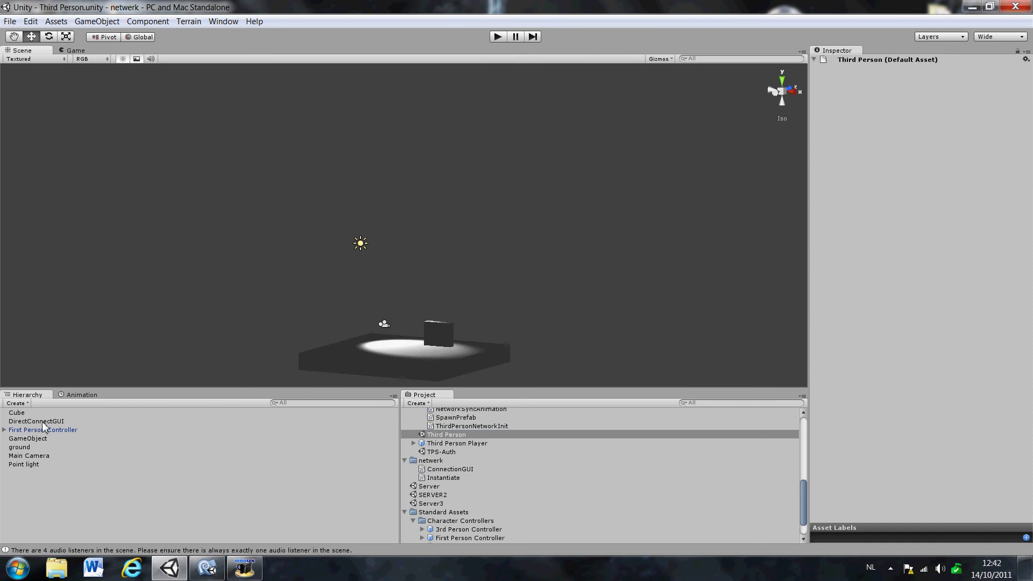
Delete the Third Person scene's Main Camera, then briefly play and stop the scene.
left_click(27, 456)
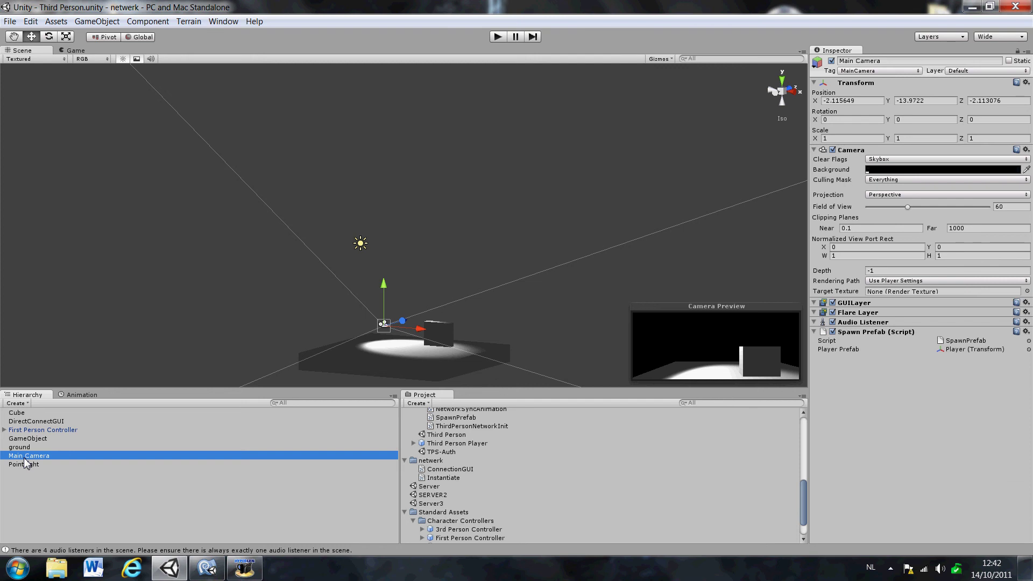
key("Delete")
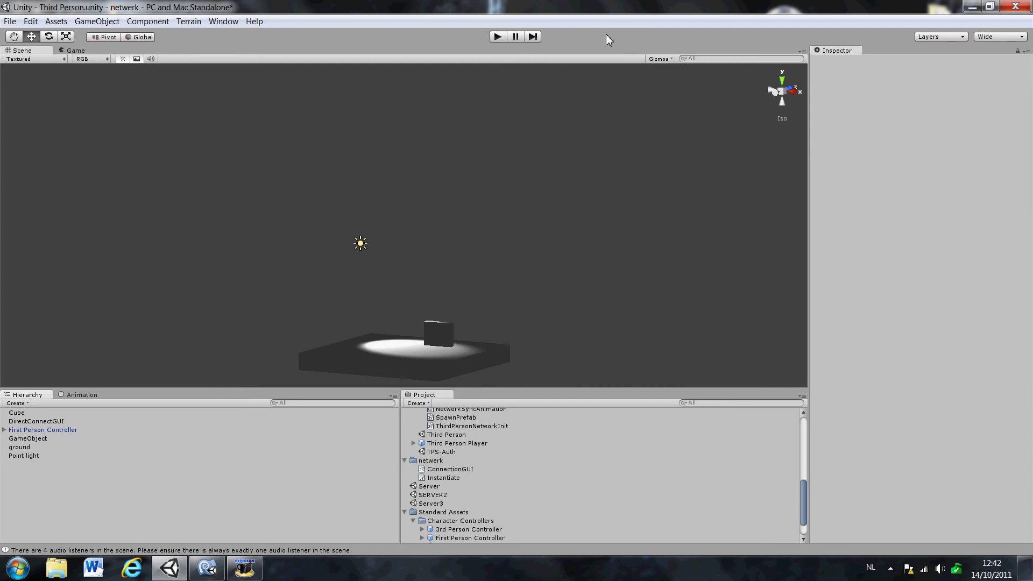
left_click(498, 37)
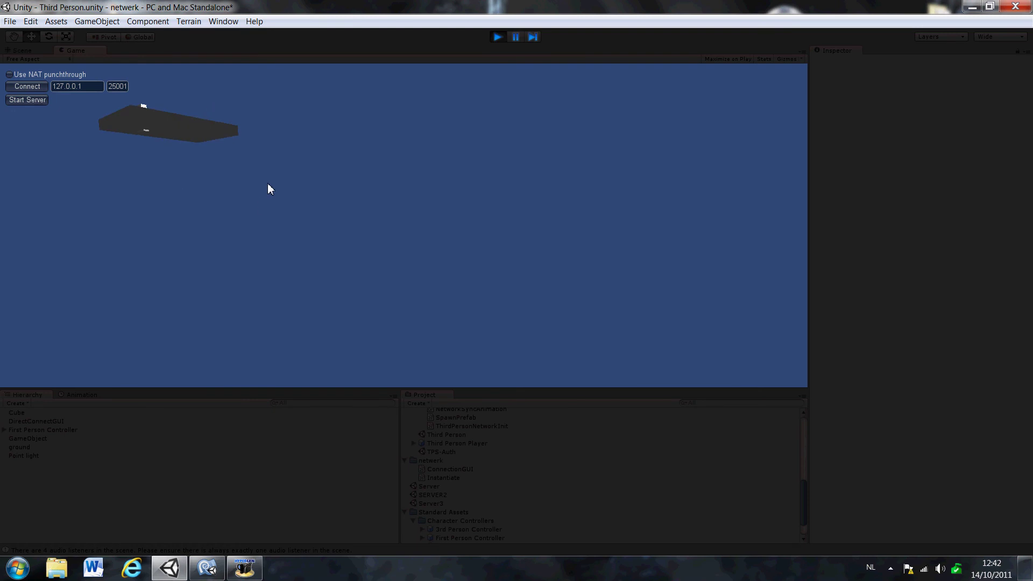
left_click(498, 37)
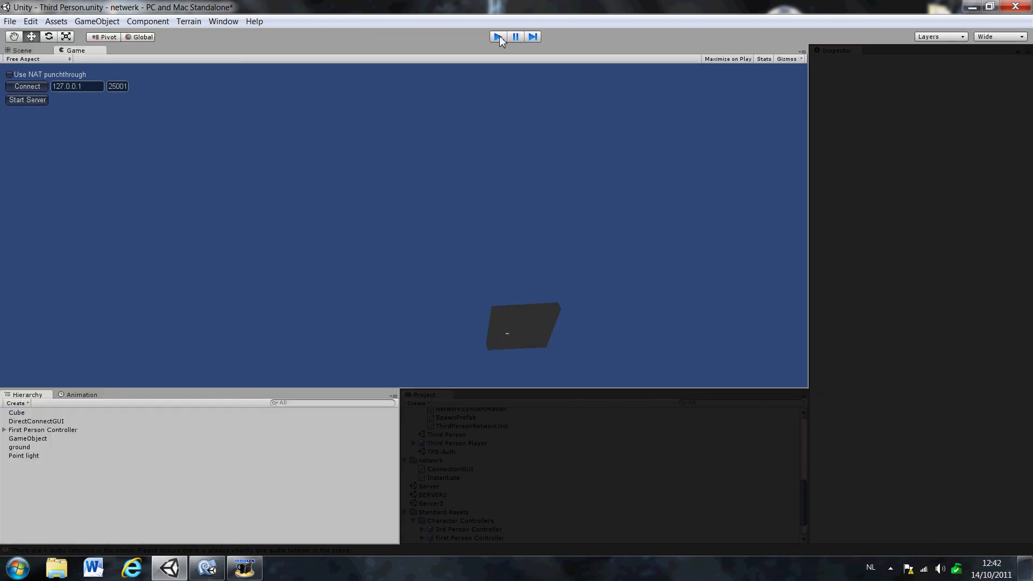
scroll(430, 463, "down", 2)
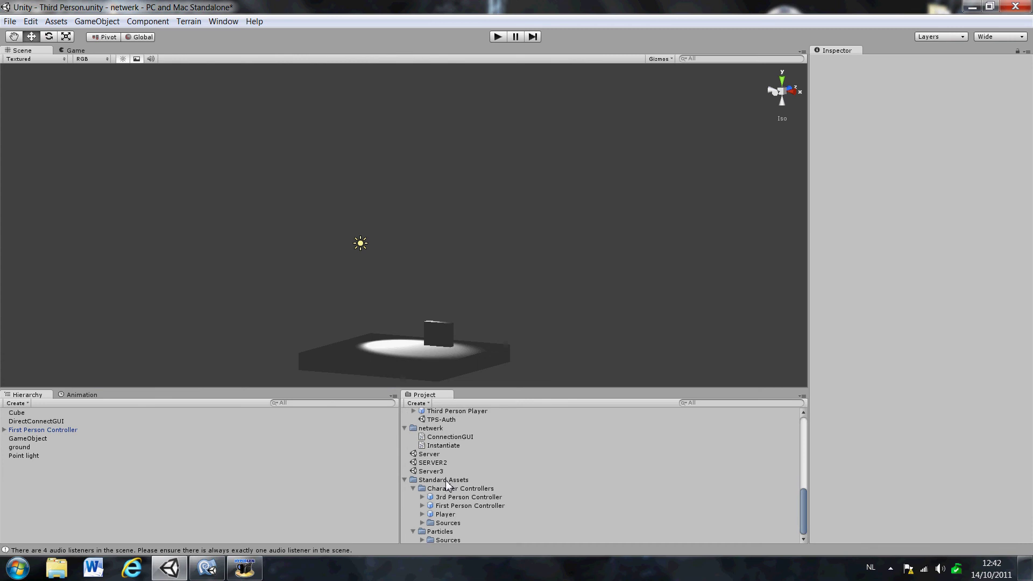
Save Third Person, open Server3, and play it: start a server, load Third Person, stop.
double_click(434, 471)
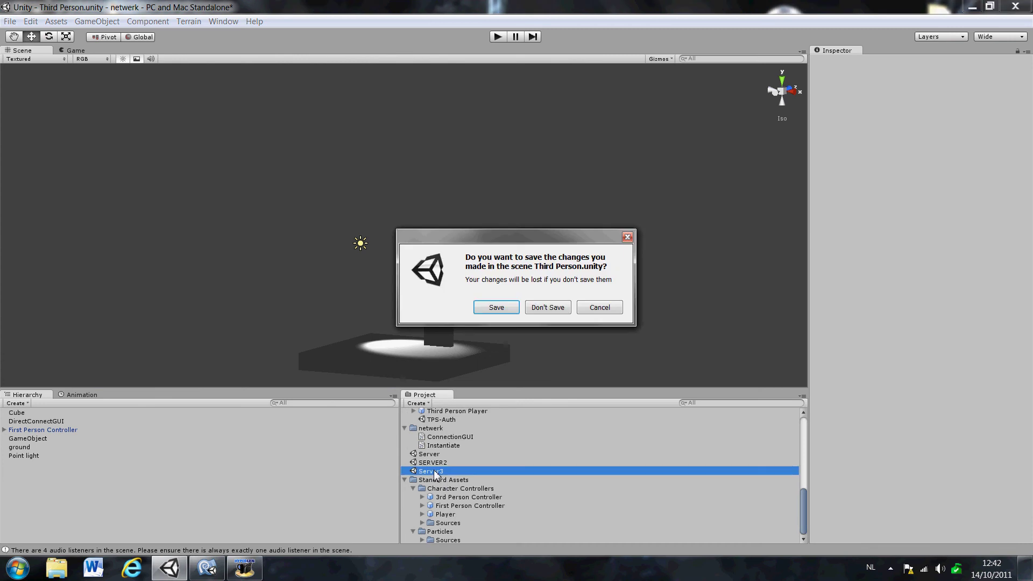
left_click(496, 307)
left_click(496, 35)
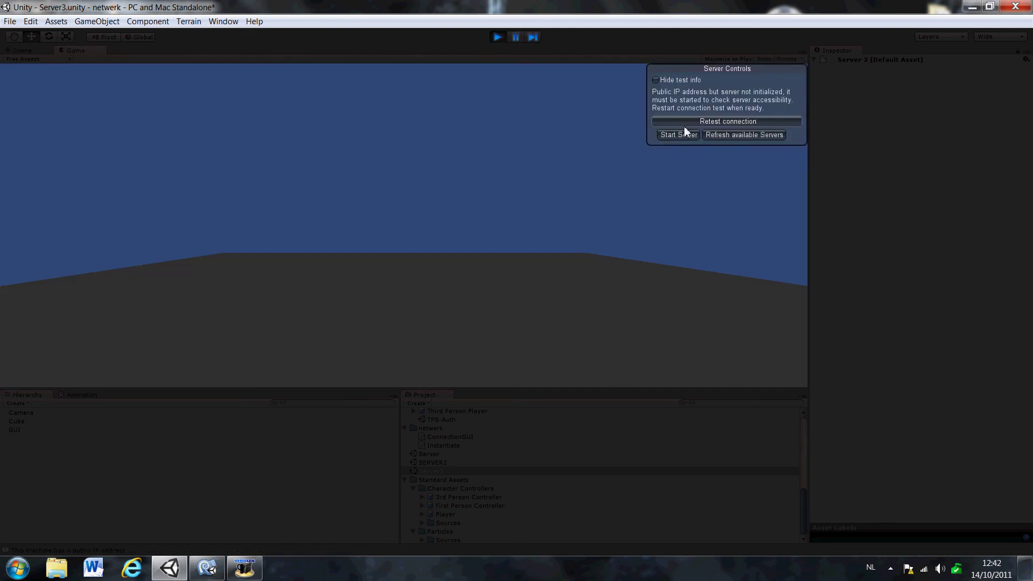
left_click(683, 134)
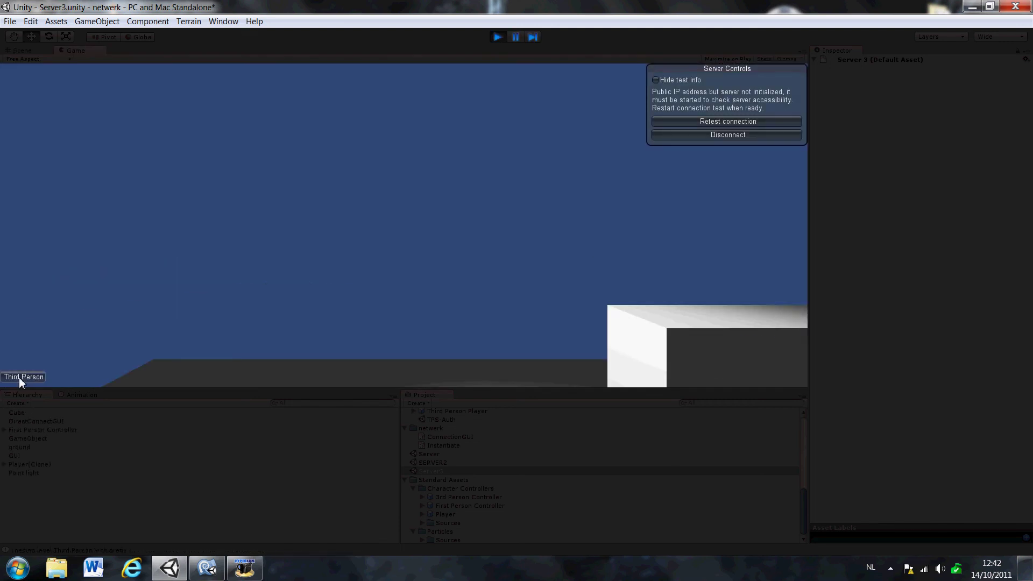
left_click(19, 376)
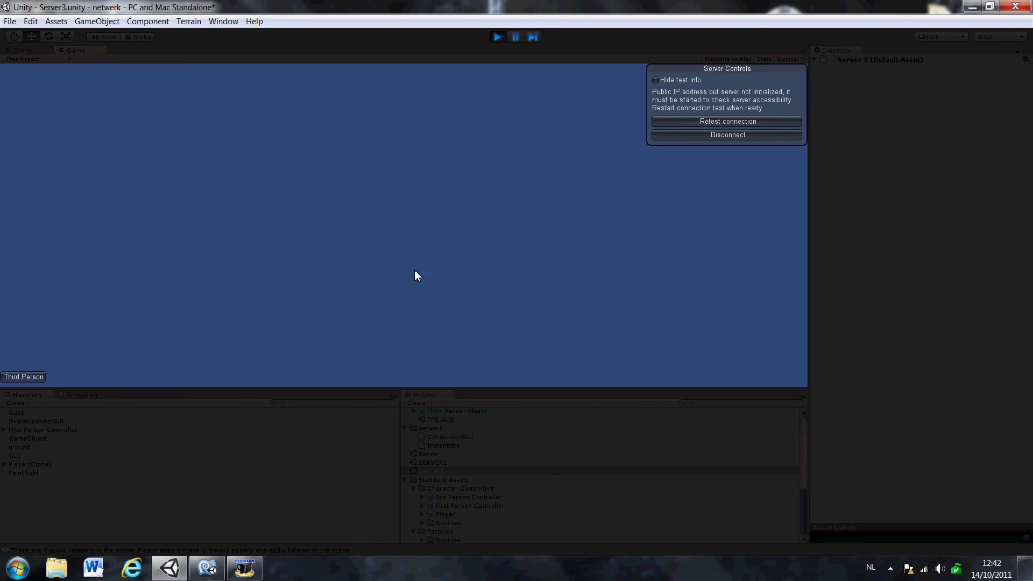
left_click(497, 36)
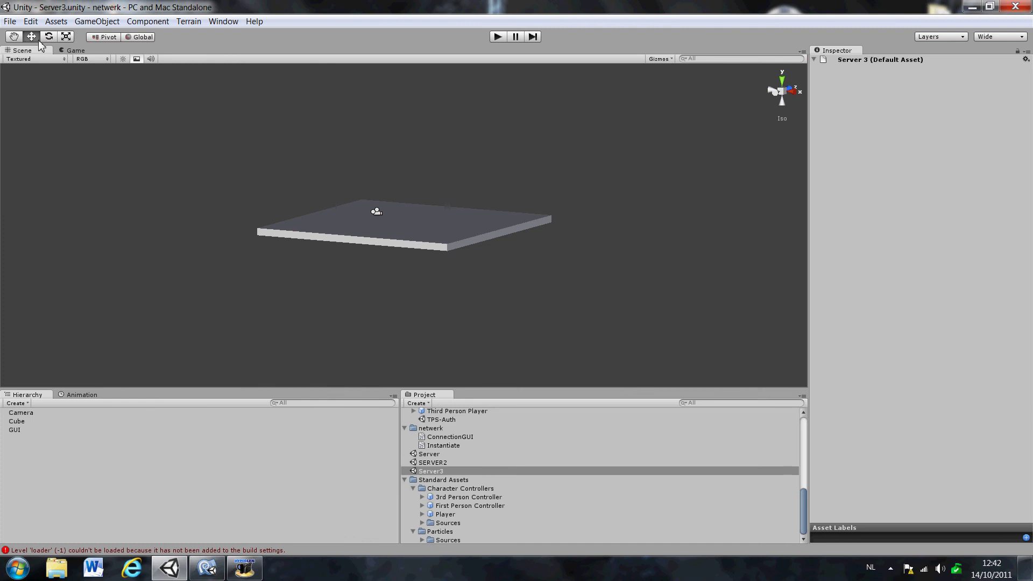
Save the Server3 scene and inspect the GUI object's network settings.
left_click(11, 21)
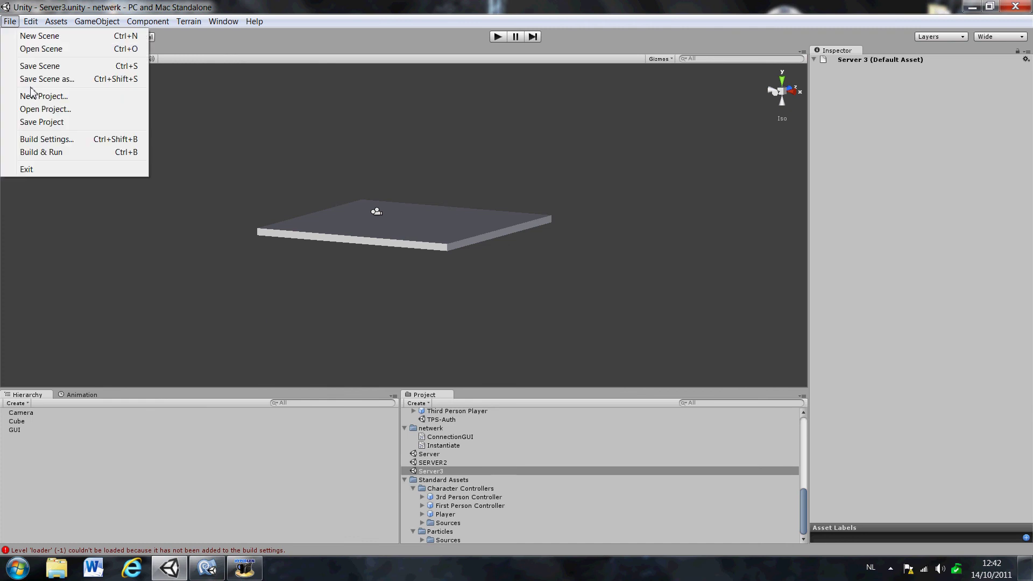
left_click(47, 67)
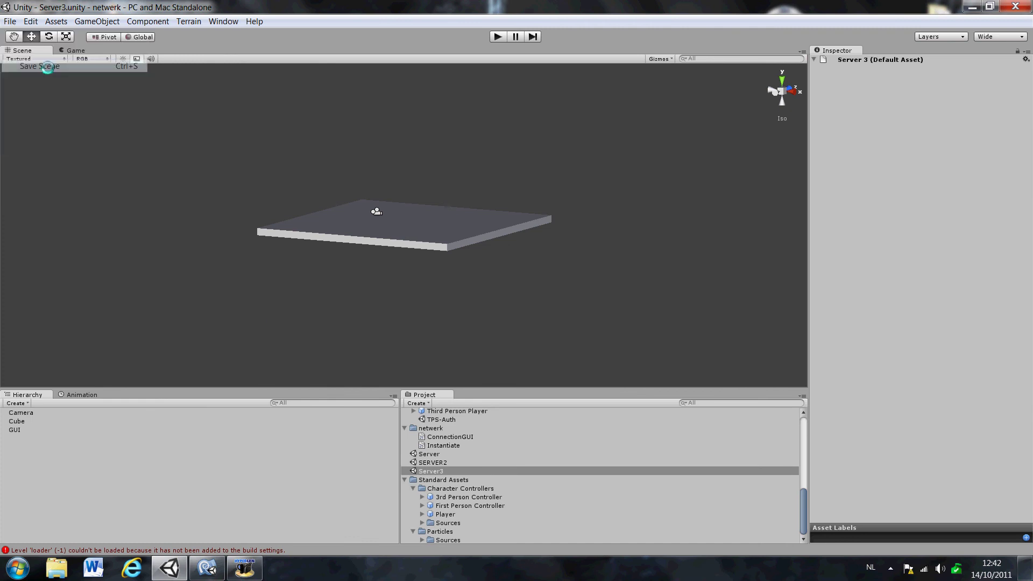
left_click(16, 422)
left_click(16, 430)
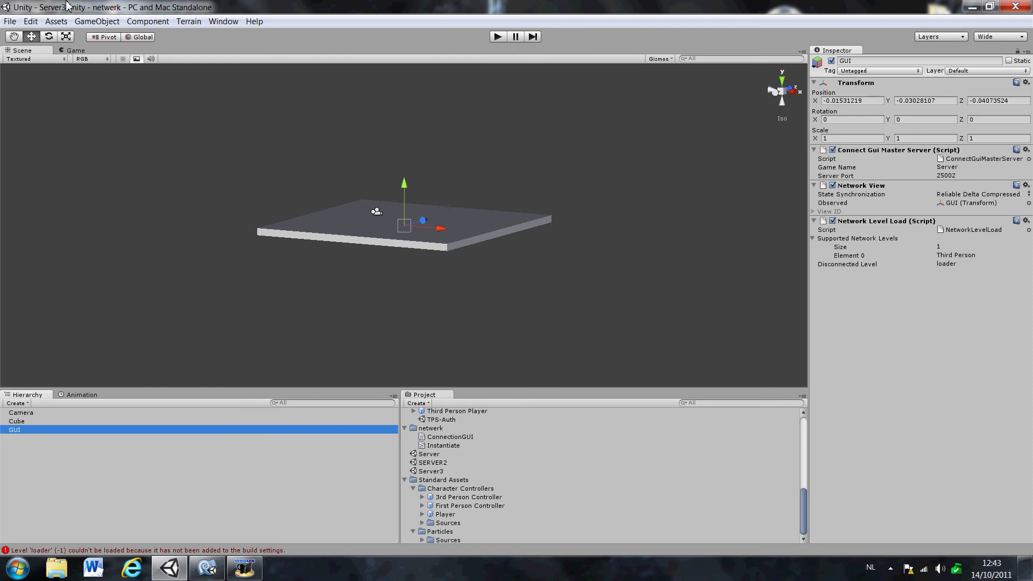
Build the standalone player as Build into the Netwerk Test folder.
left_click(17, 23)
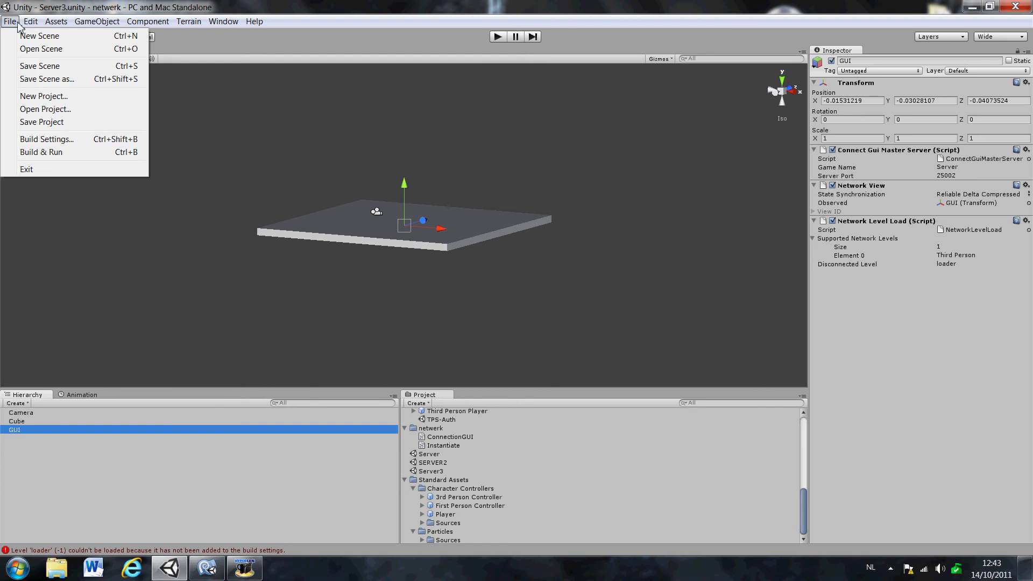
left_click(55, 140)
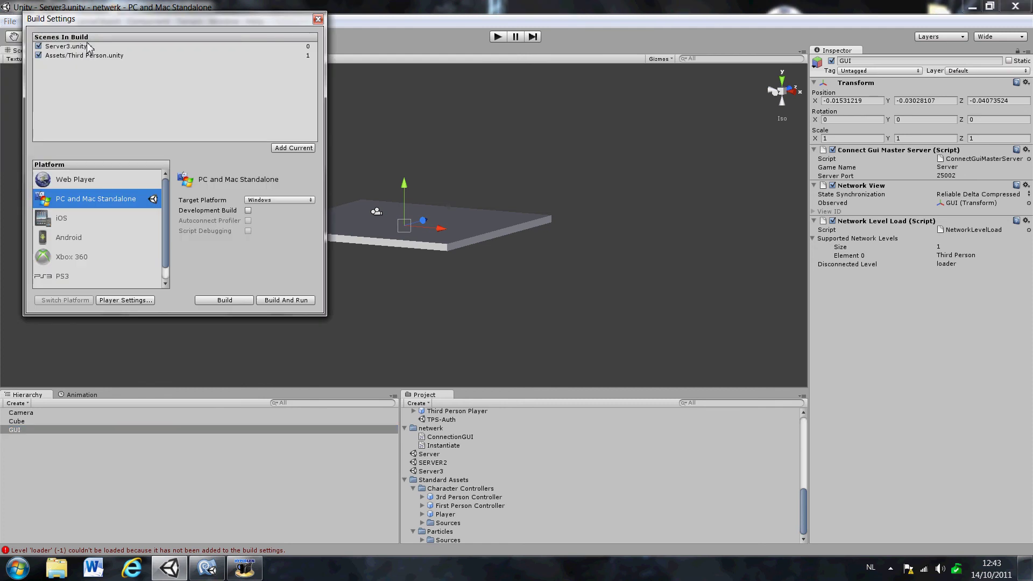
left_click(215, 301)
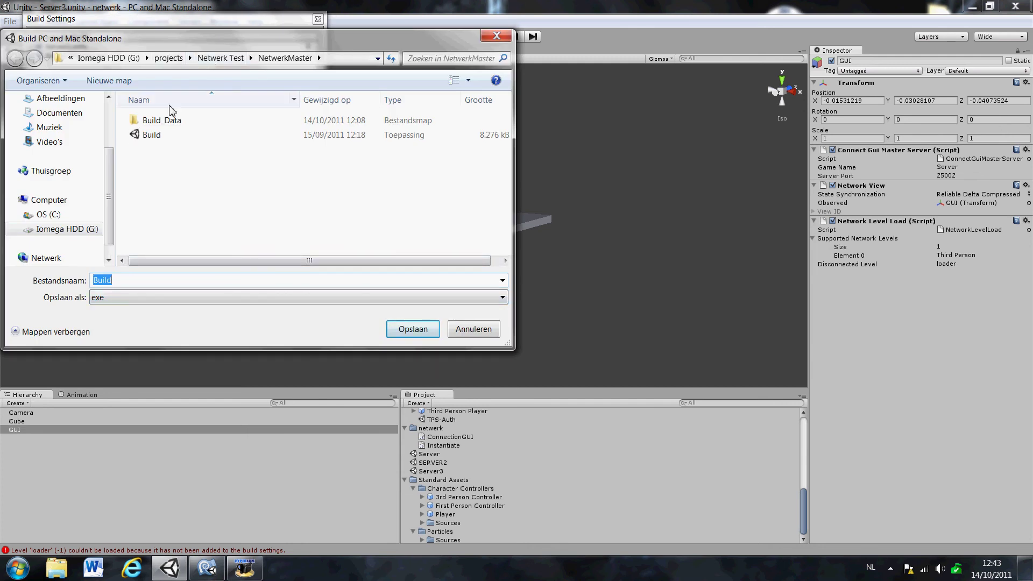
left_click(218, 59)
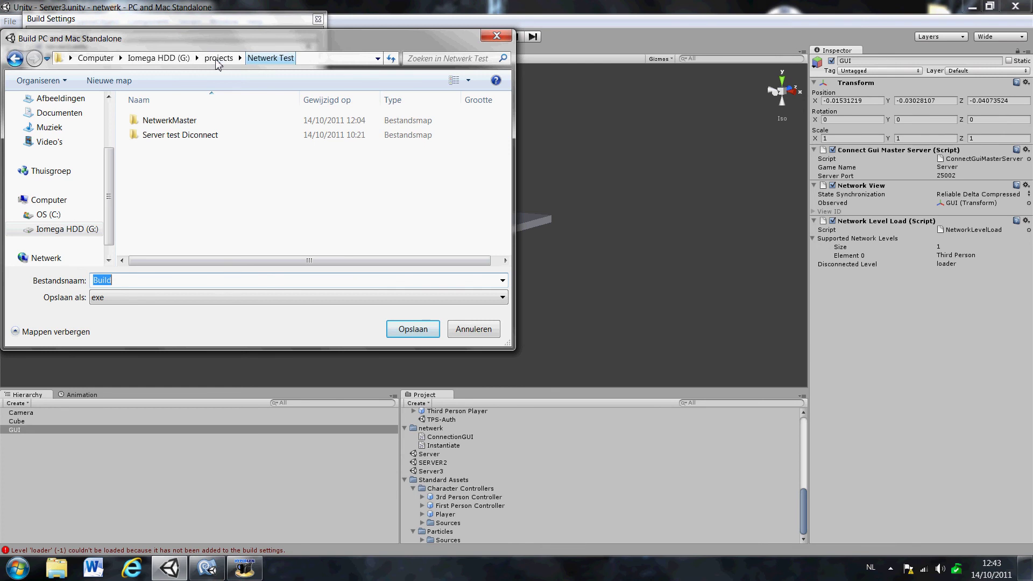
left_click(413, 330)
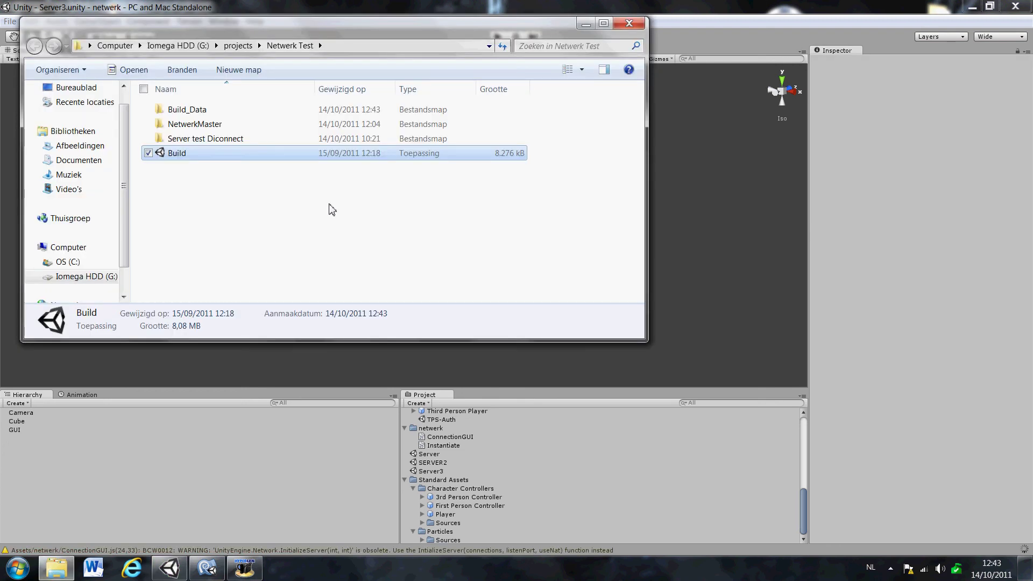
Launch the Build executable windowed at 1024 x 768, then minimise it and Explorer.
double_click(177, 154)
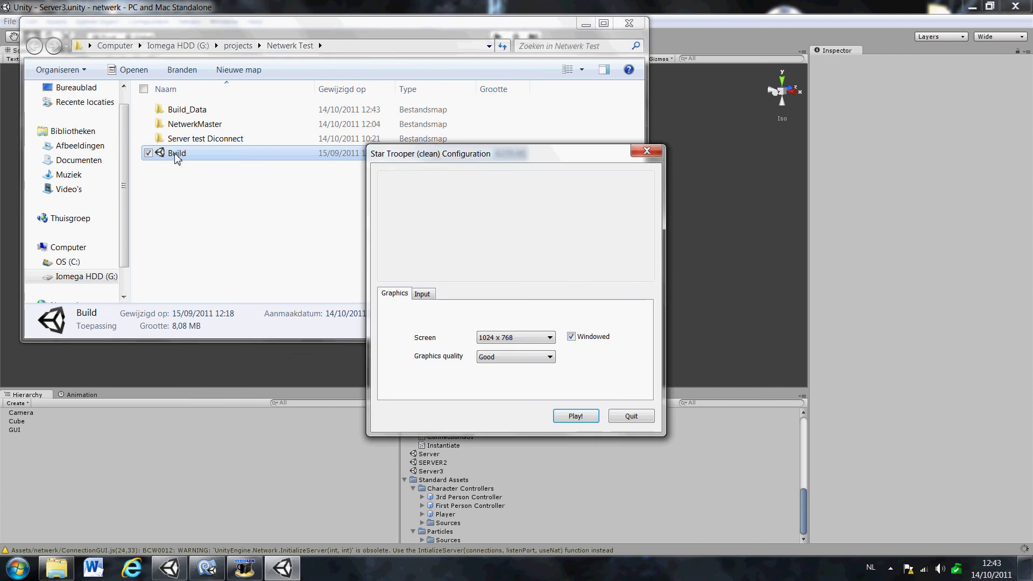
left_click(575, 417)
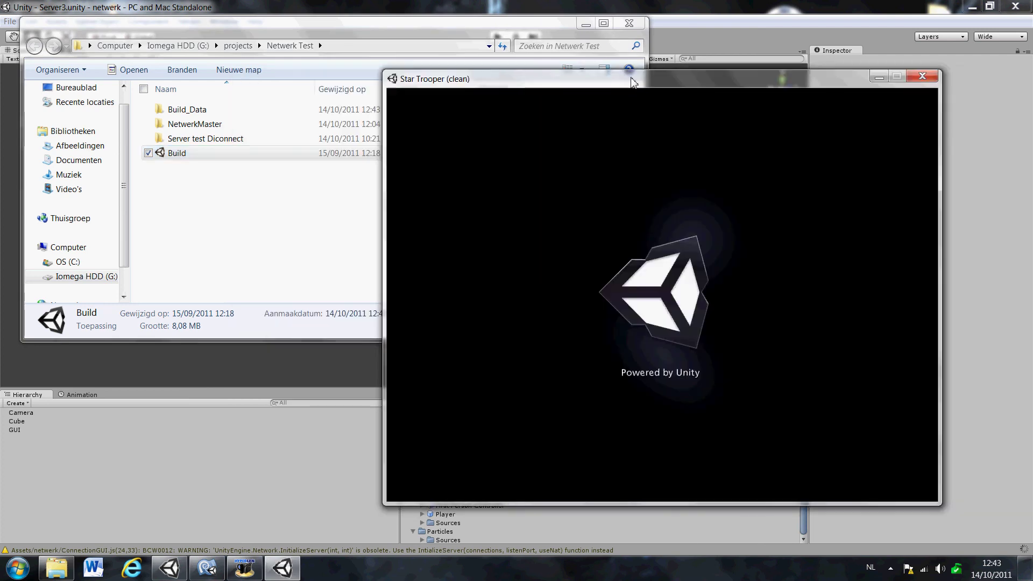
left_click(586, 24)
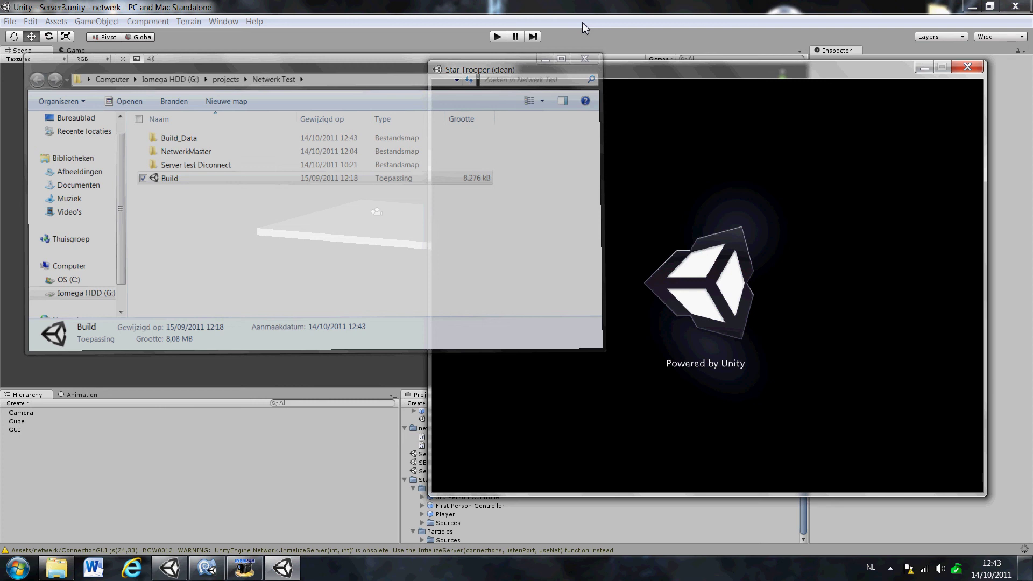
left_click(923, 71)
left_click(530, 457)
left_click(430, 472)
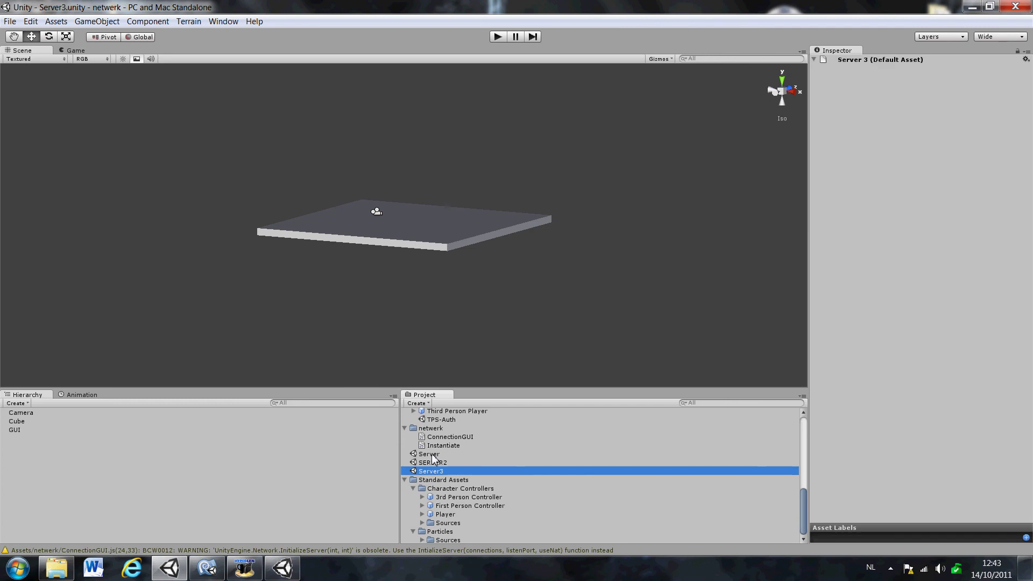
Play Server3 in the editor and start hosting a server.
left_click(497, 36)
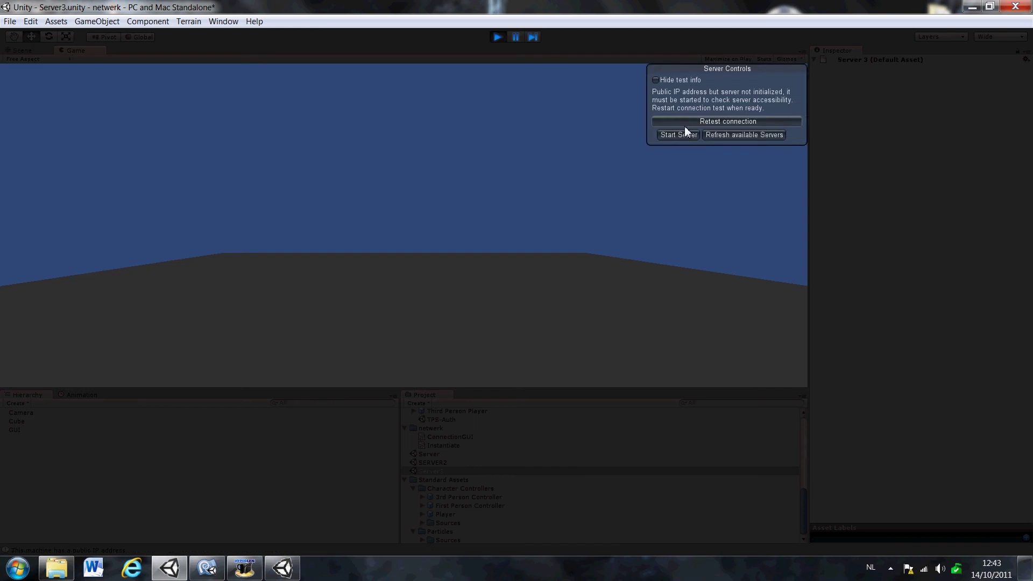
left_click(681, 135)
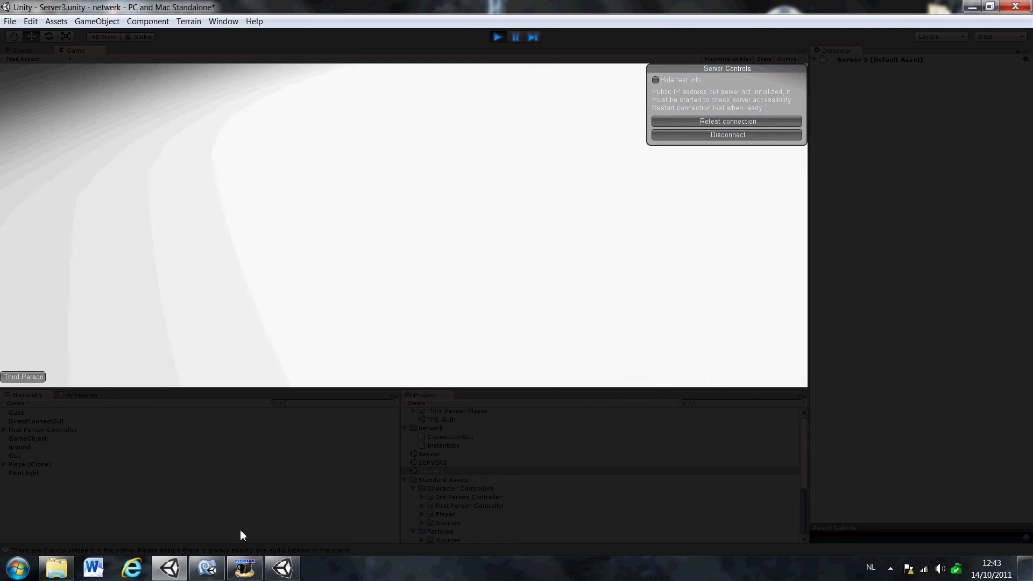
key("alt+Tab")
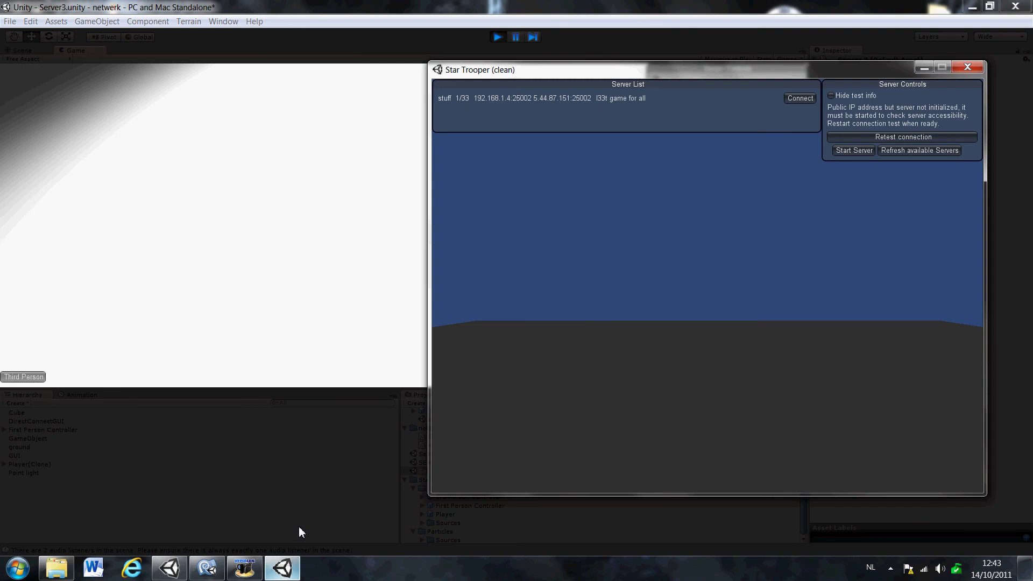
In the Star Trooper build's Server List, connect to the editor-hosted game.
left_click(802, 97)
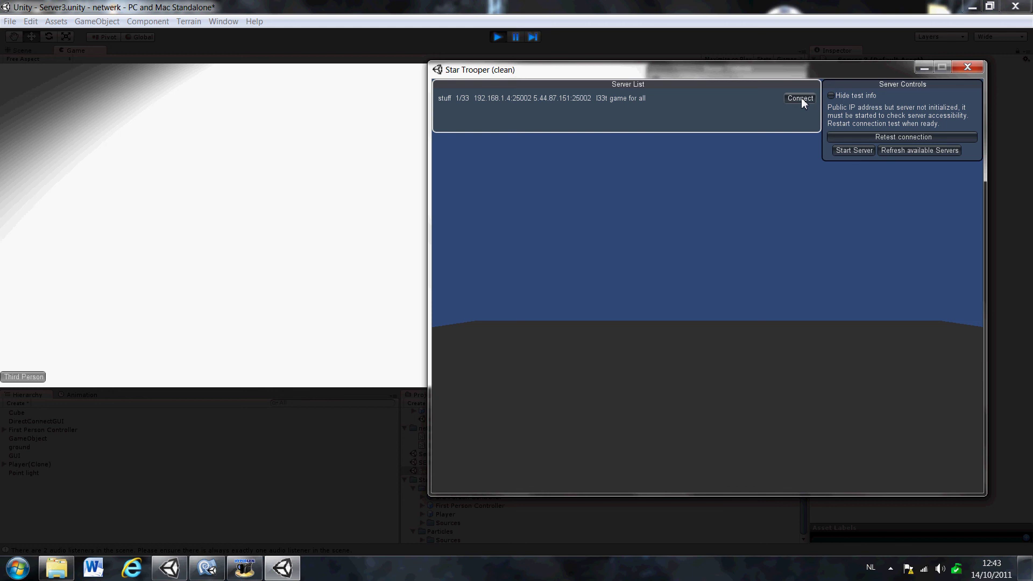
left_click(883, 138)
left_click(799, 99)
left_click(833, 97)
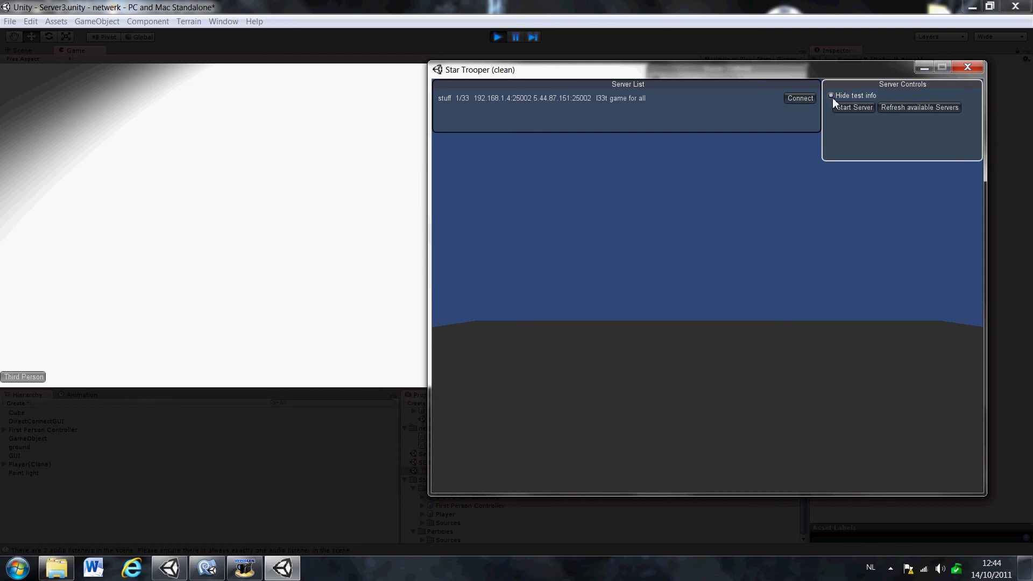
left_click(832, 97)
left_click(798, 100)
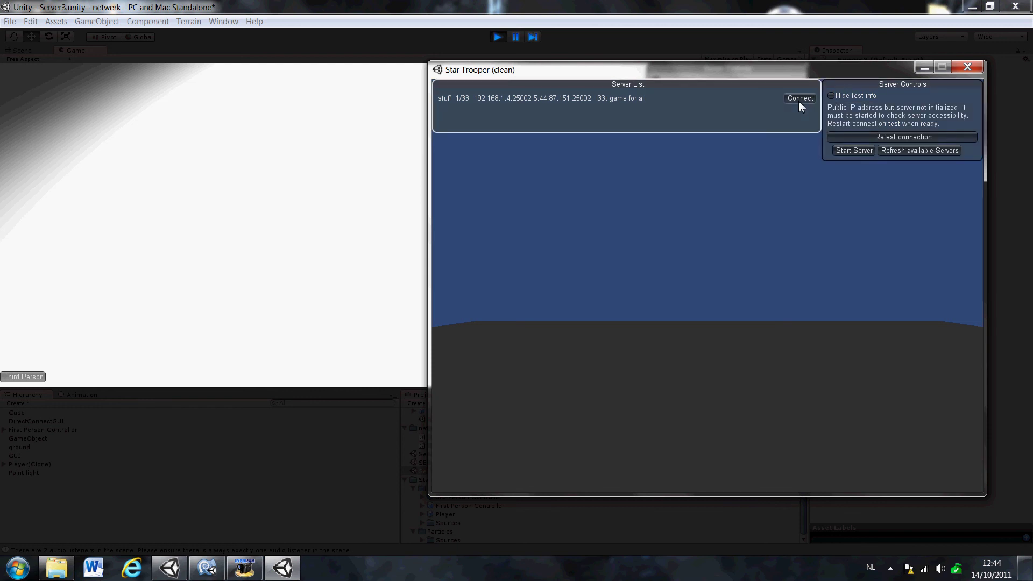
left_click(924, 67)
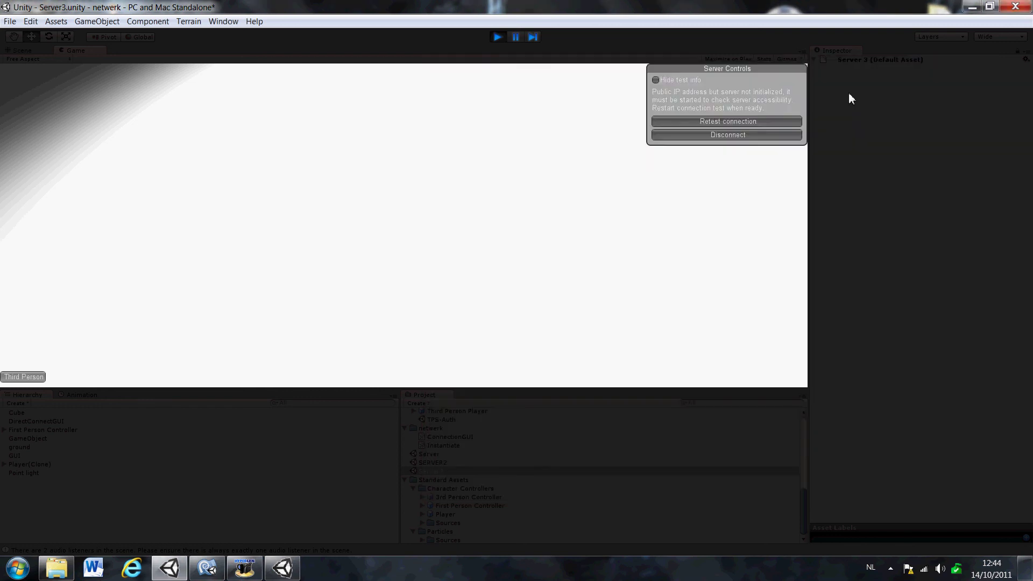
Walk both the editor's and the build's spawned players toward the cube, then bring up HyperCam.
left_click(547, 140)
key("a")
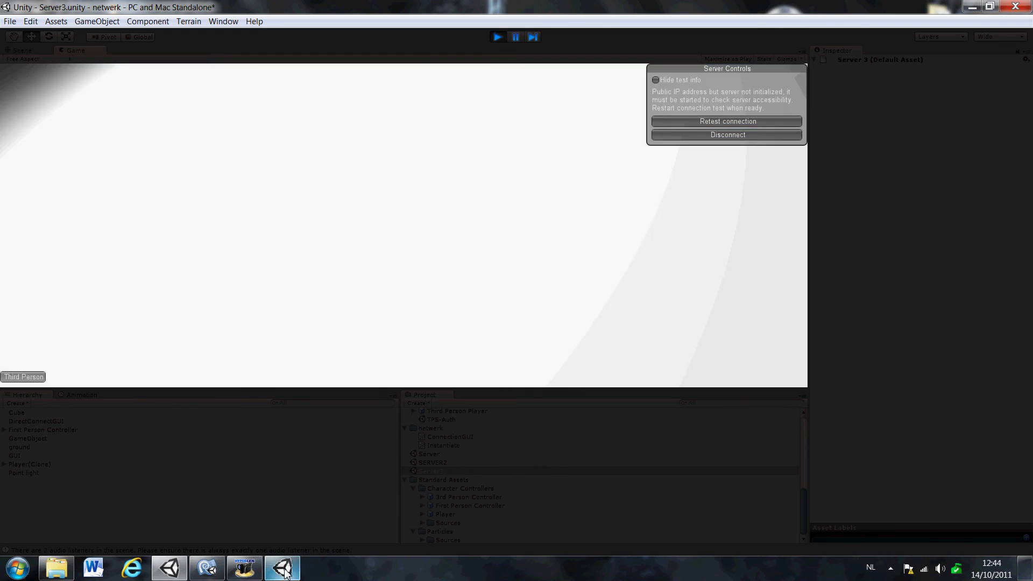
left_click(283, 569)
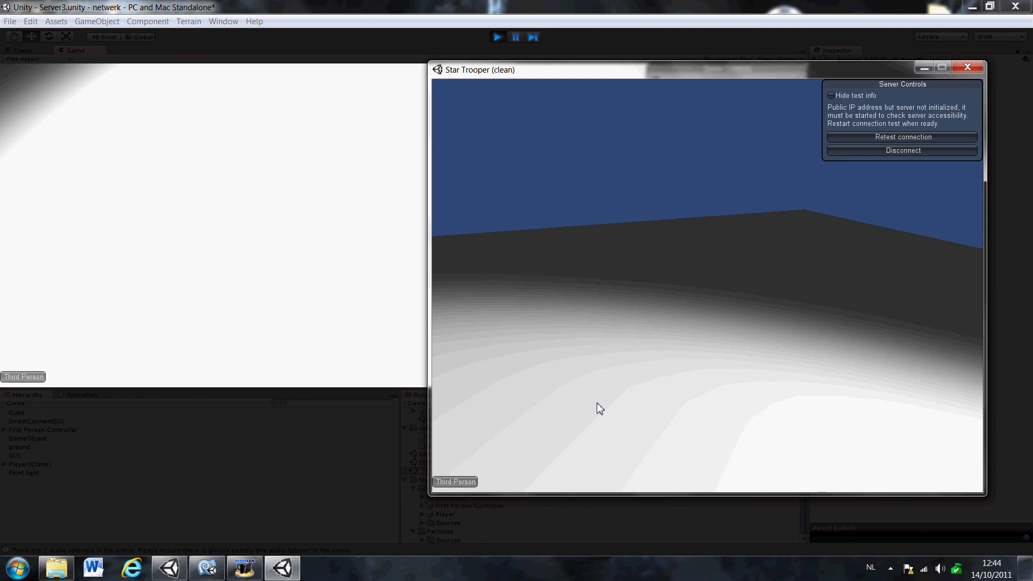
key("w")
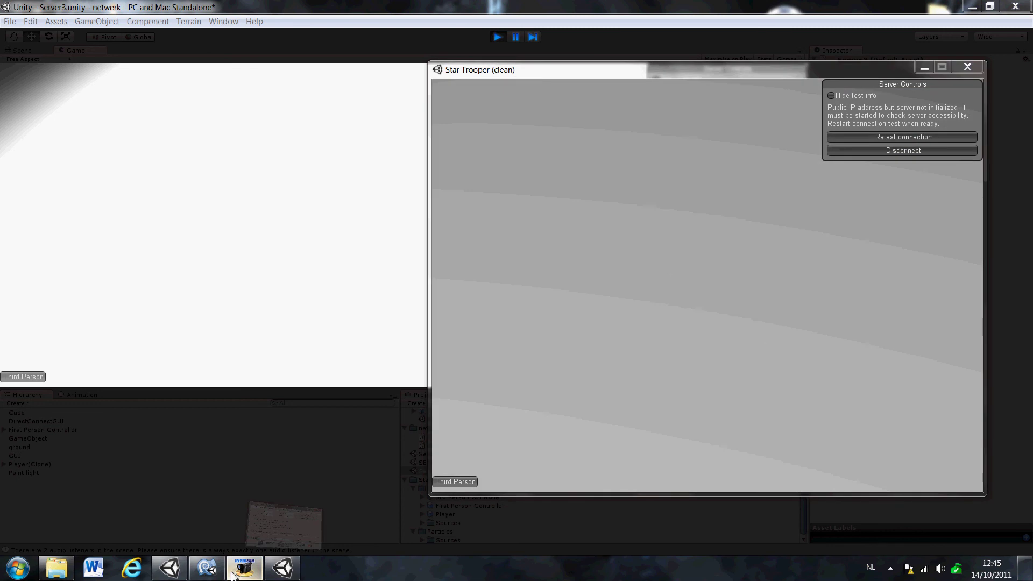
left_click(232, 574)
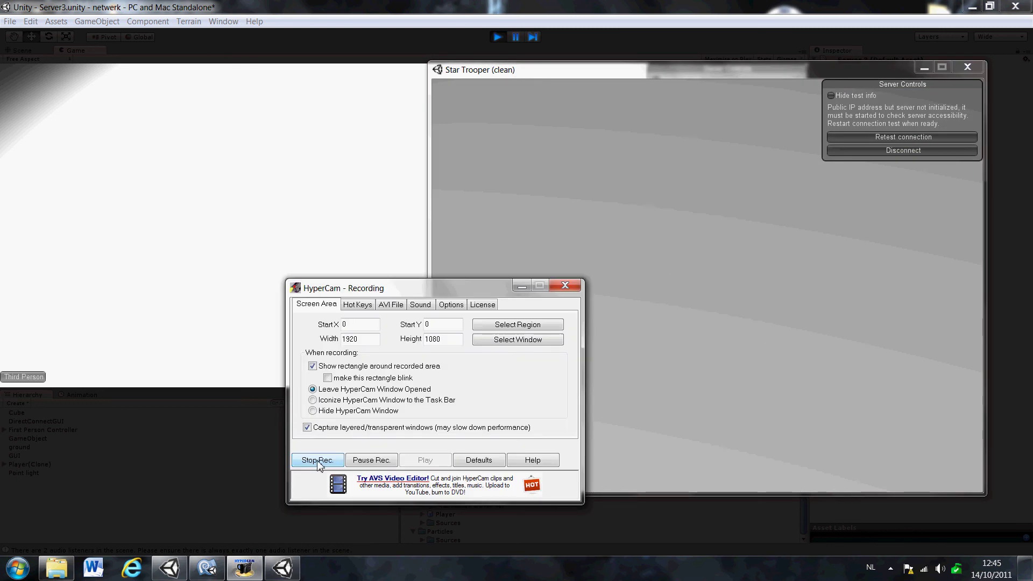